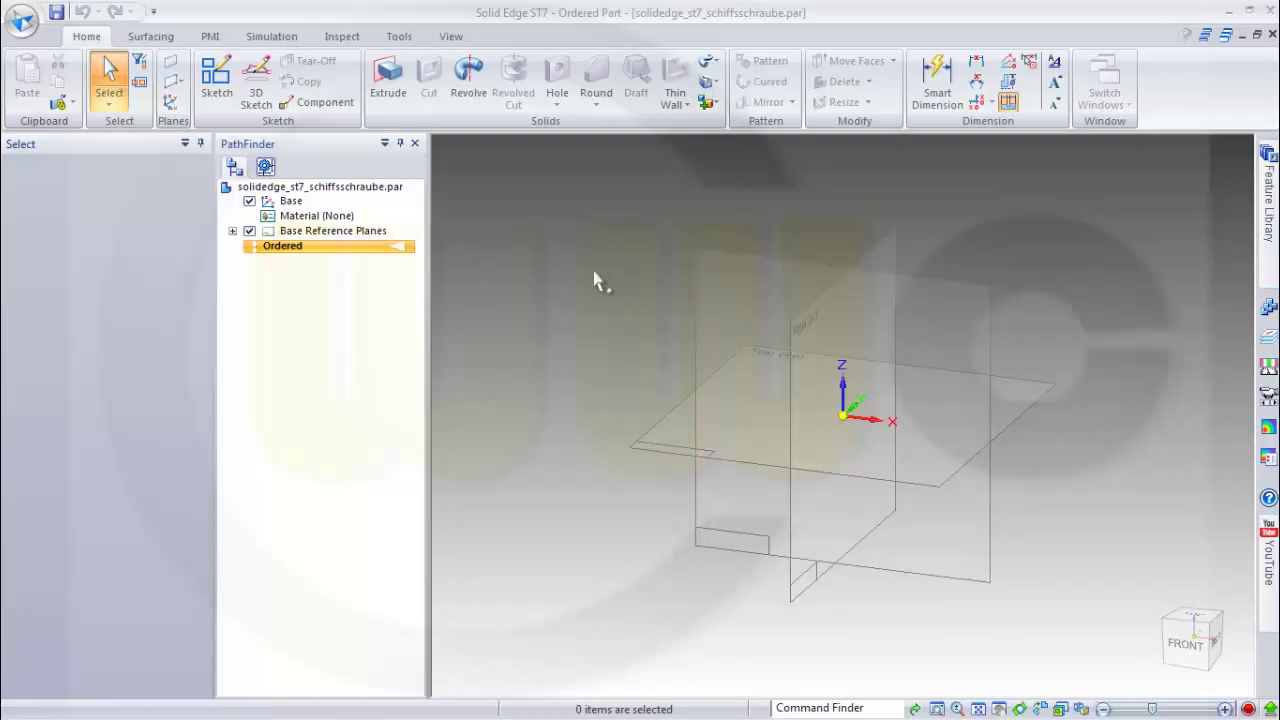
On the Top plane, sketch a 30 mm circle centred at the origin
click(219, 80)
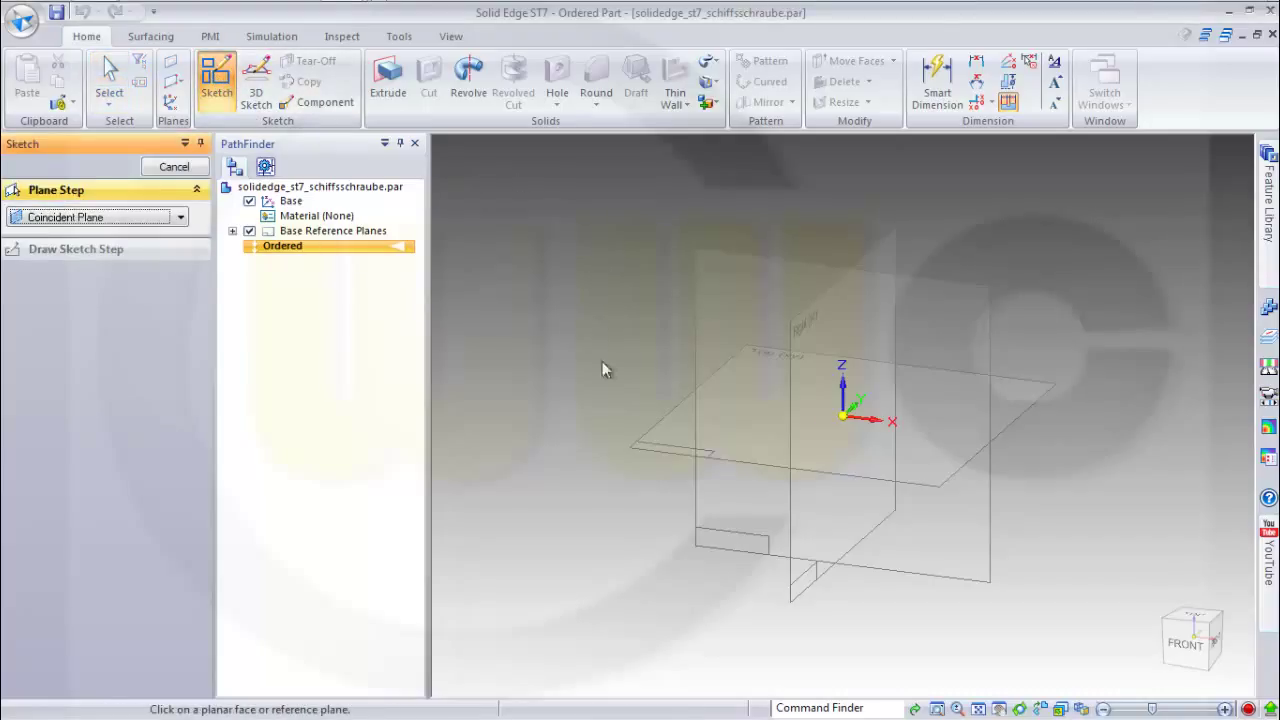
click(664, 414)
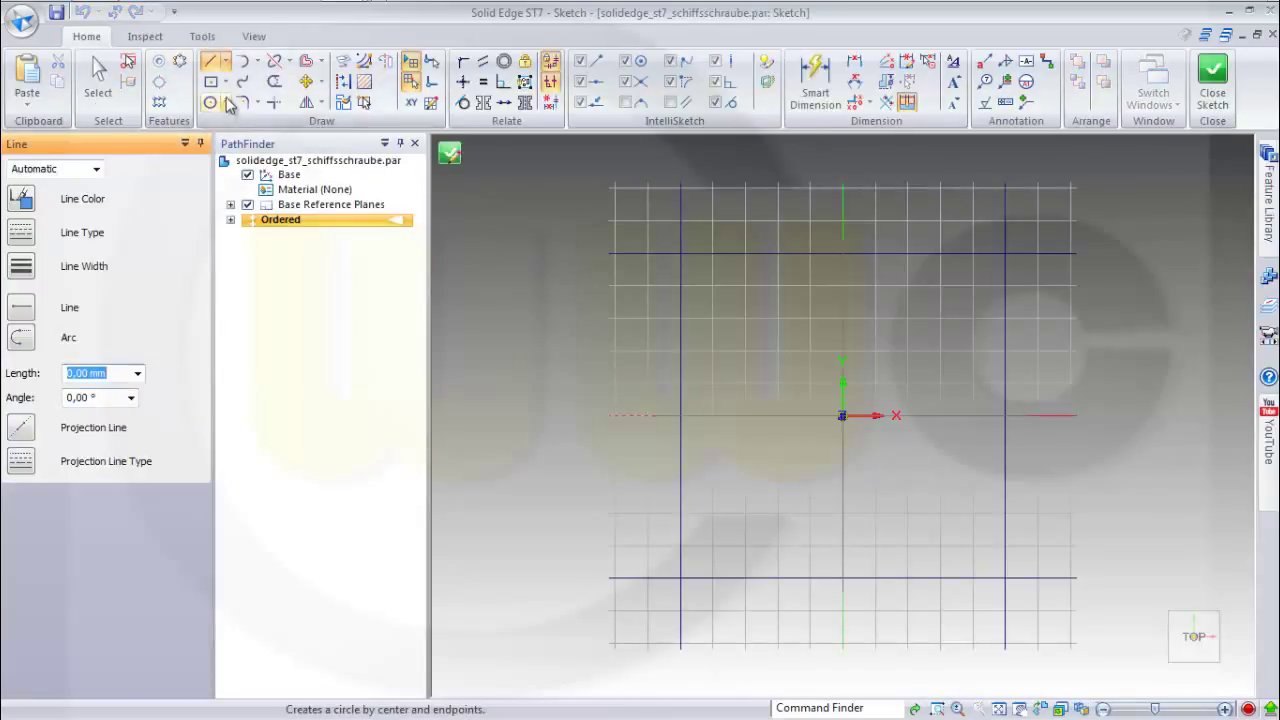
click(216, 103)
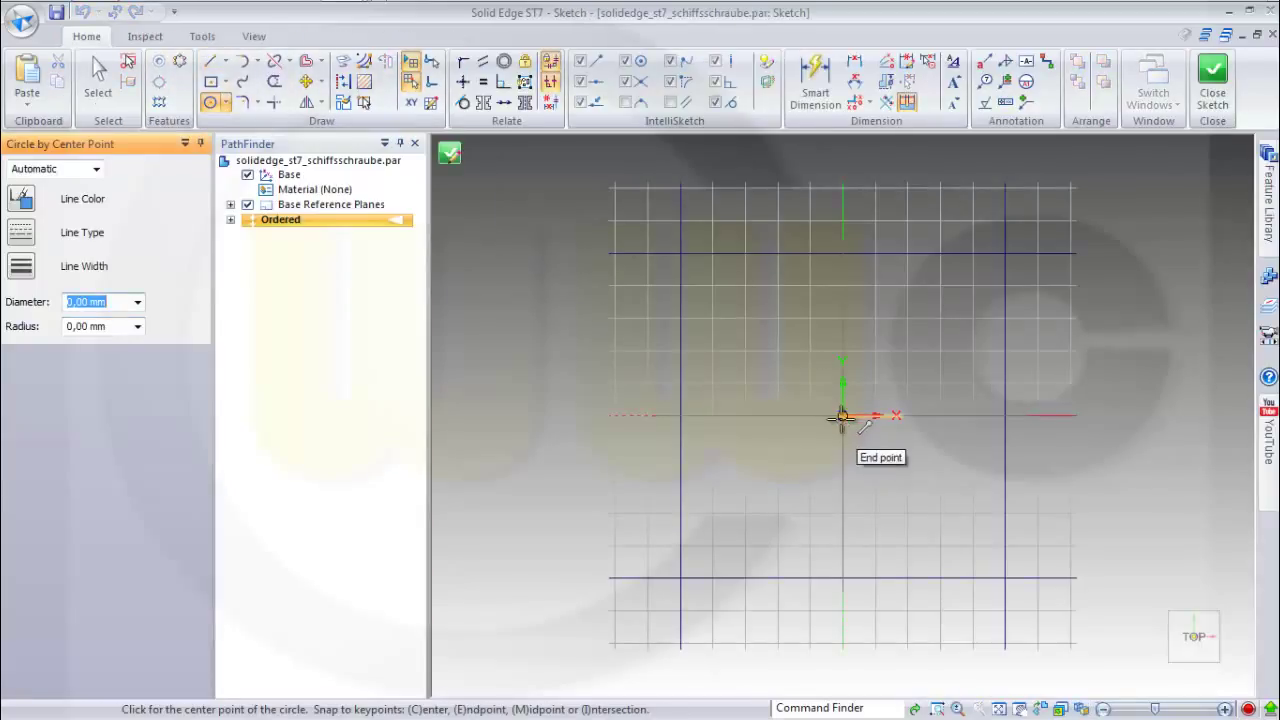
drag(842, 415, 853, 420)
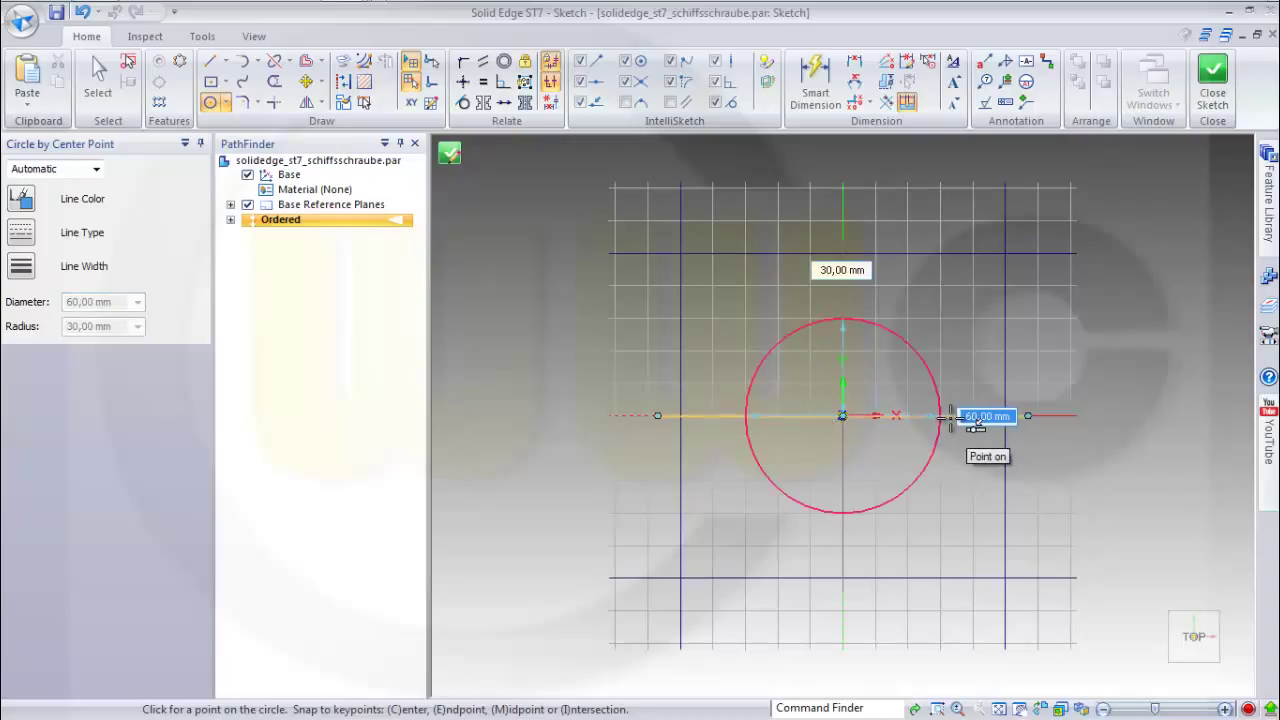
text(30)
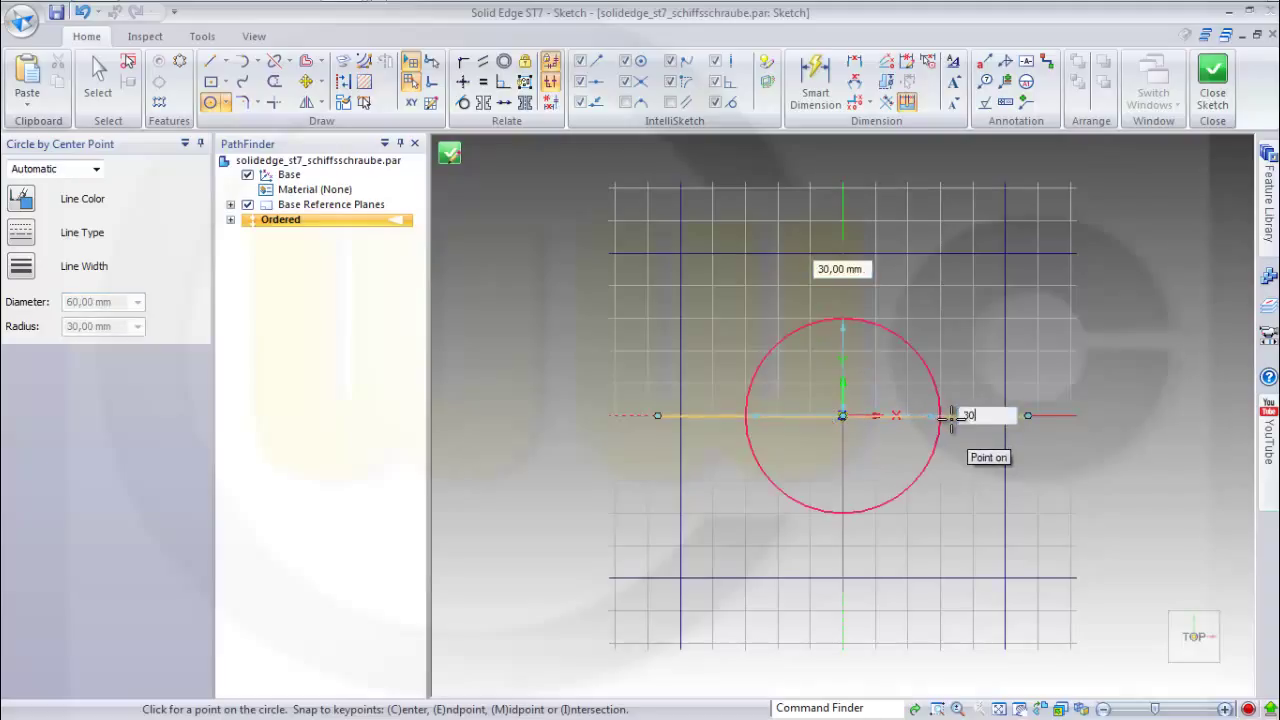
key(Return)
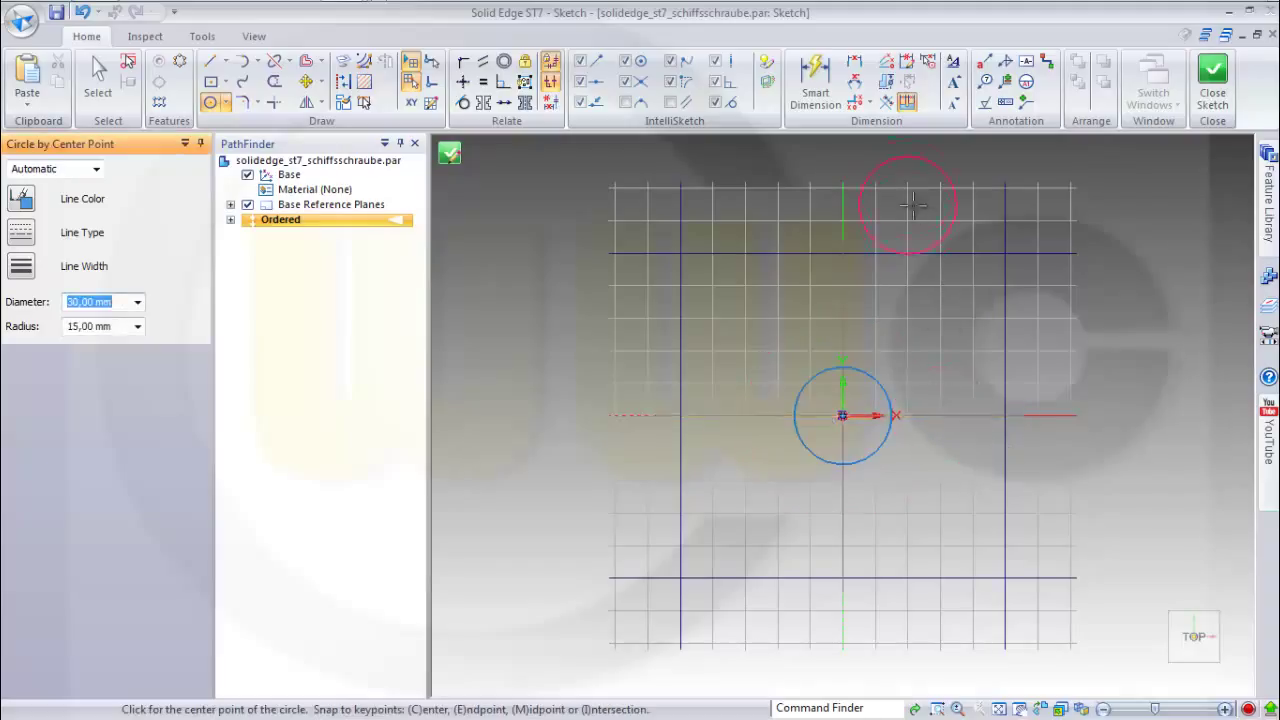
right_click(947, 205)
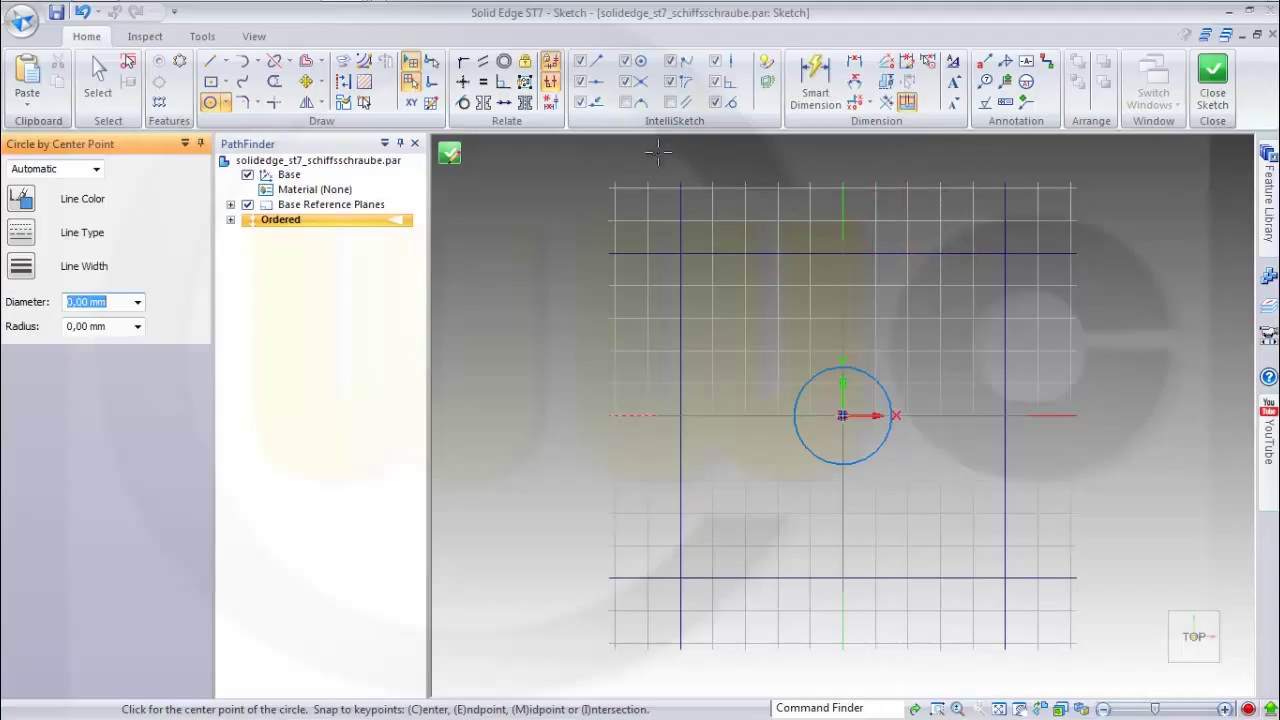
Add a Ø30 diameter dimension to the circle
click(815, 85)
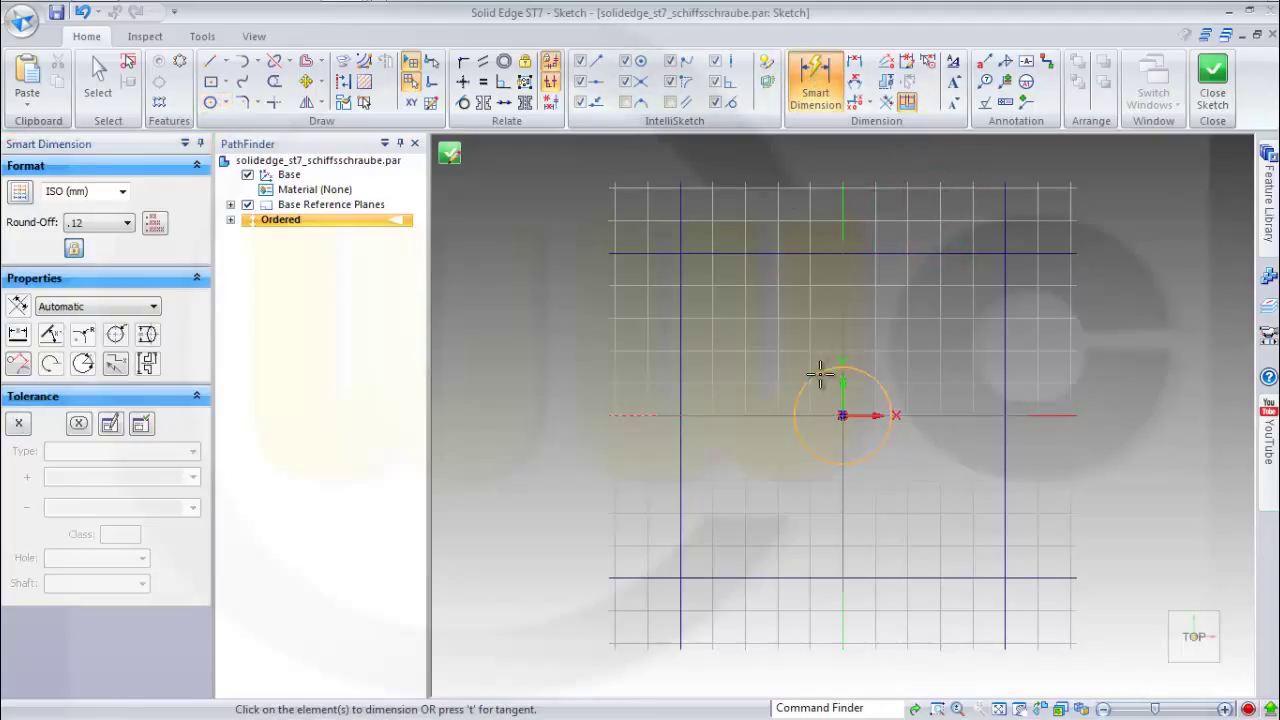
click(818, 372)
click(795, 298)
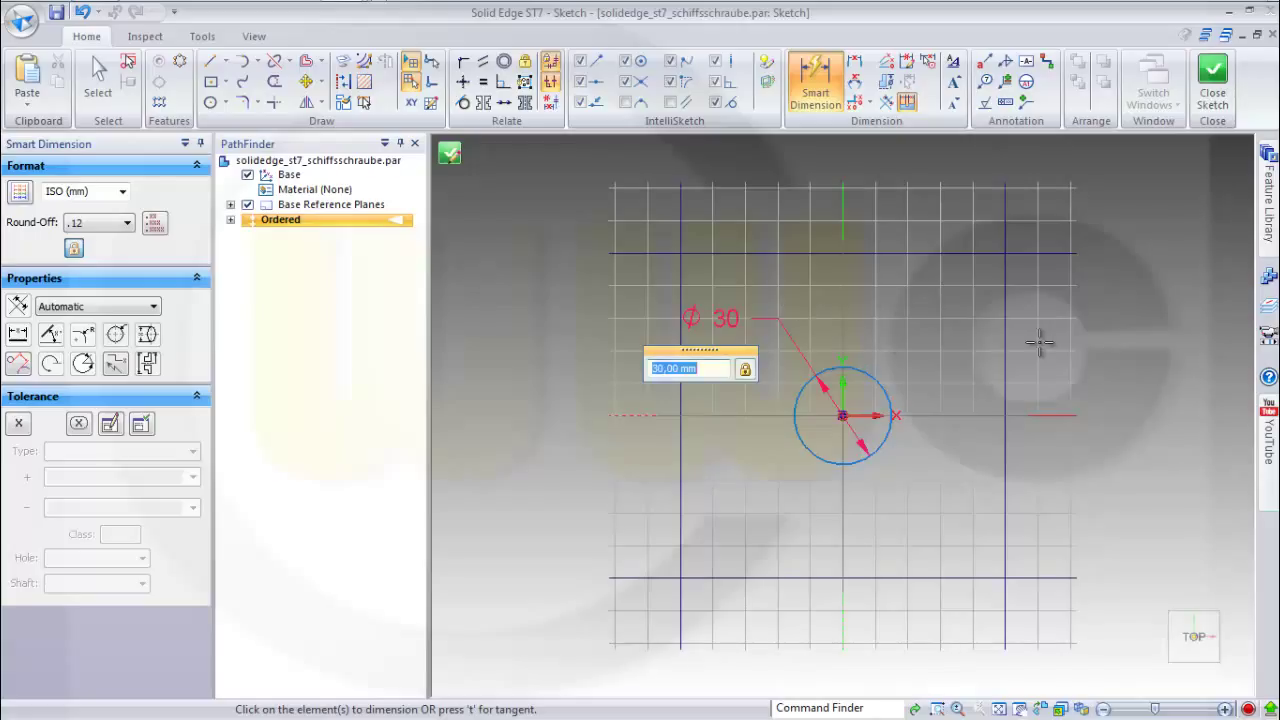
key(Return)
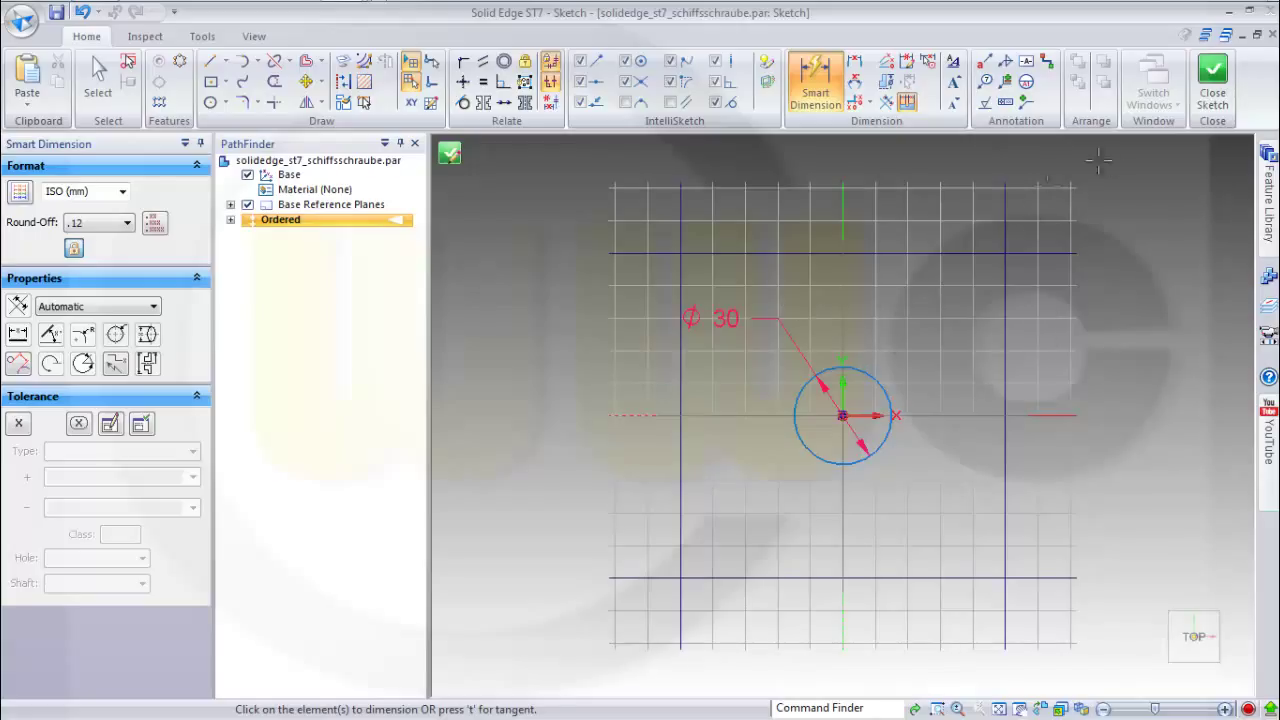
Close the sketch and start an extrusion with the 30 mm circle as profile
click(1212, 85)
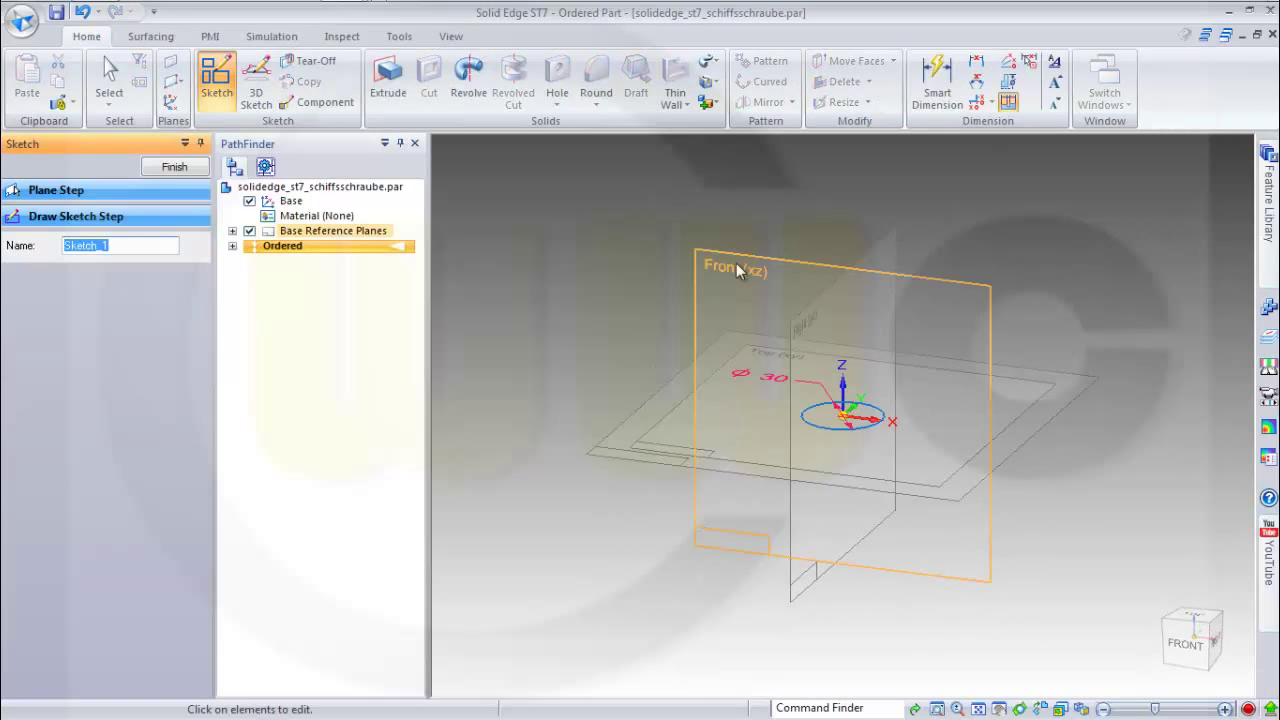
click(190, 168)
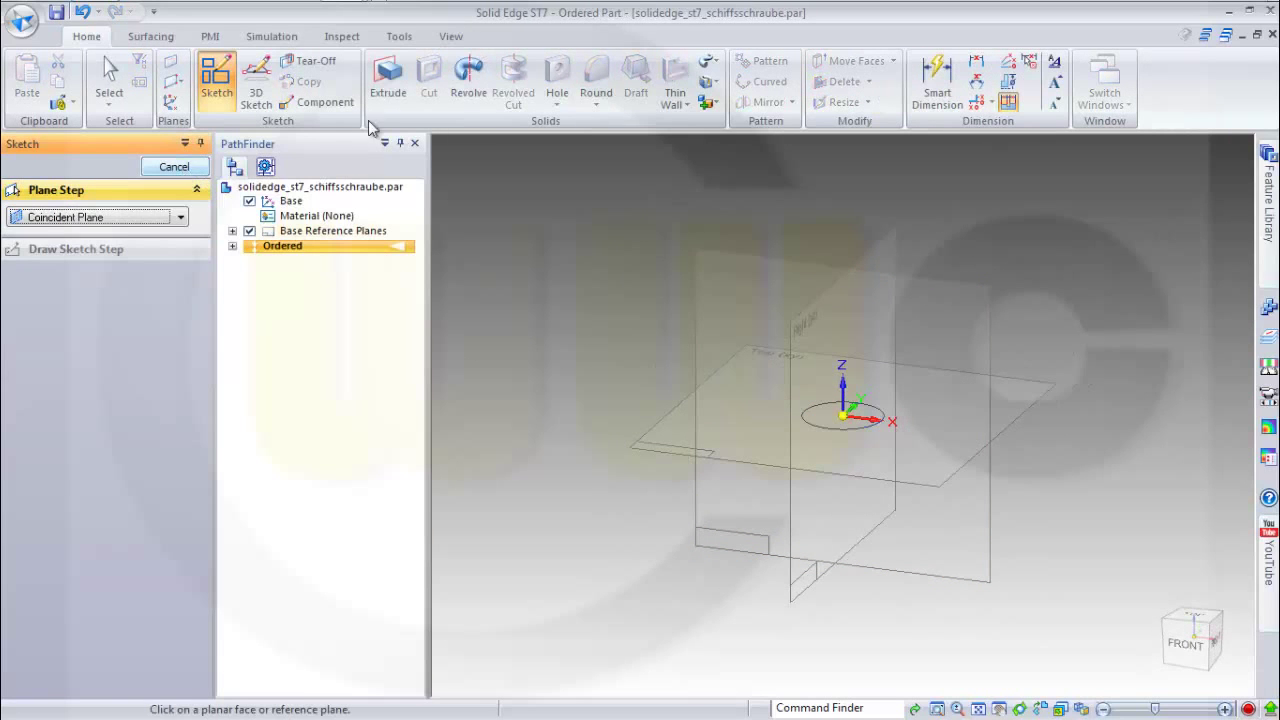
click(388, 84)
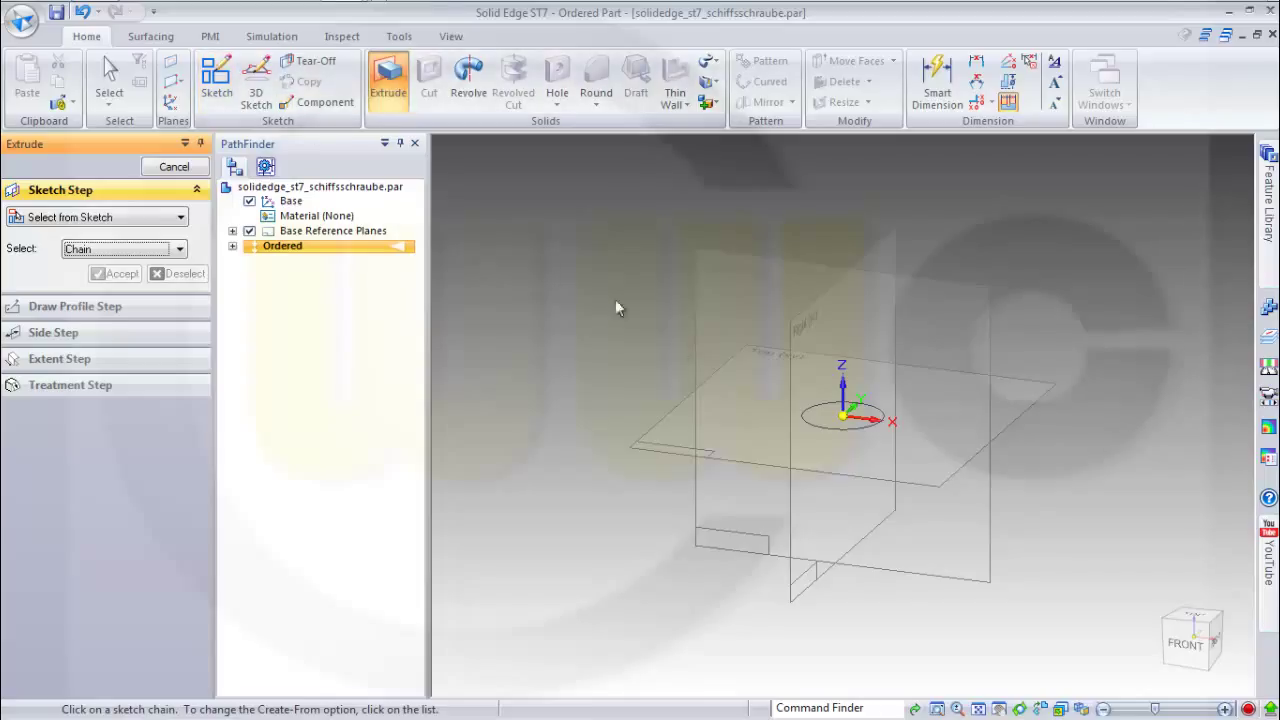
click(816, 427)
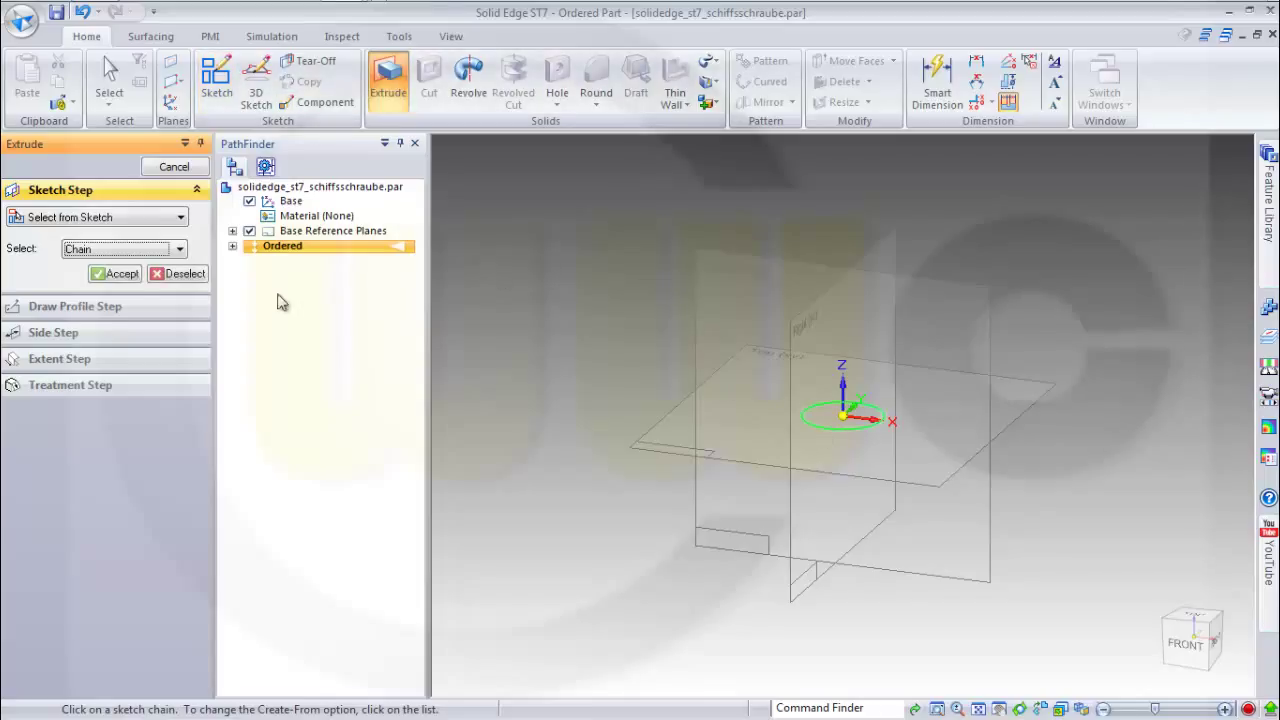
click(116, 274)
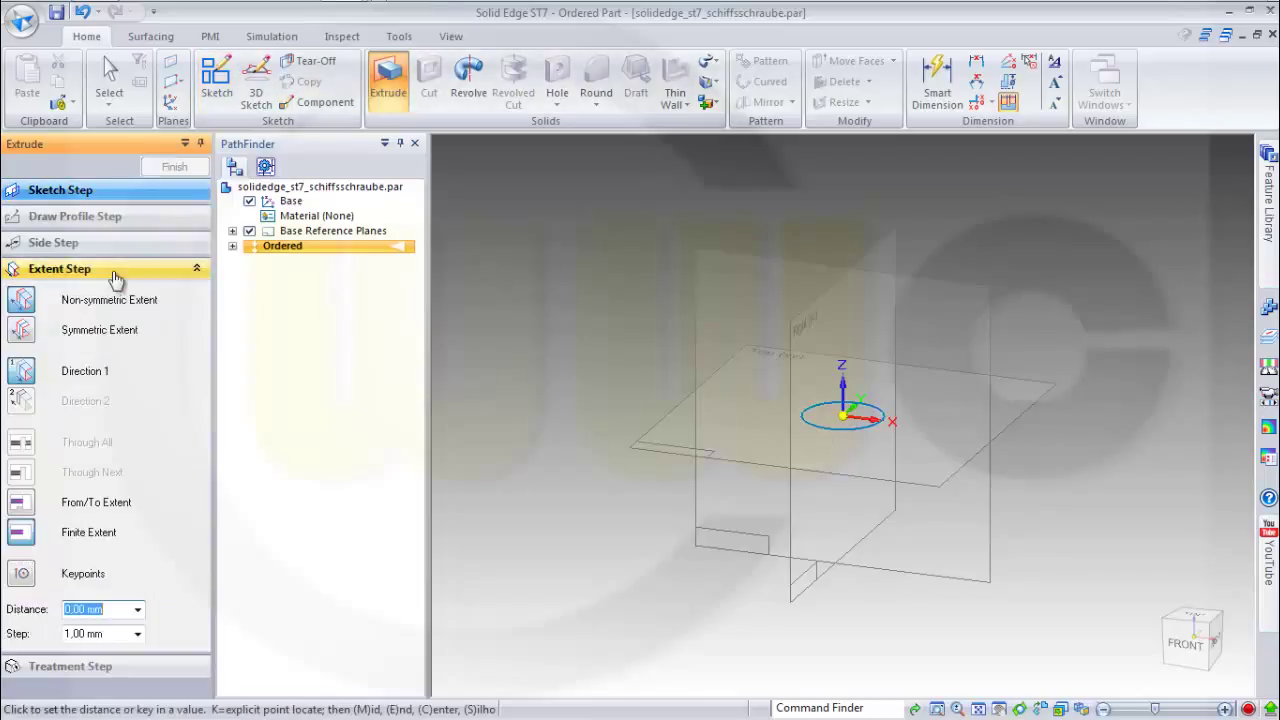
Extrude non-symmetrically, 70 mm upward and 5 mm downward
click(27, 303)
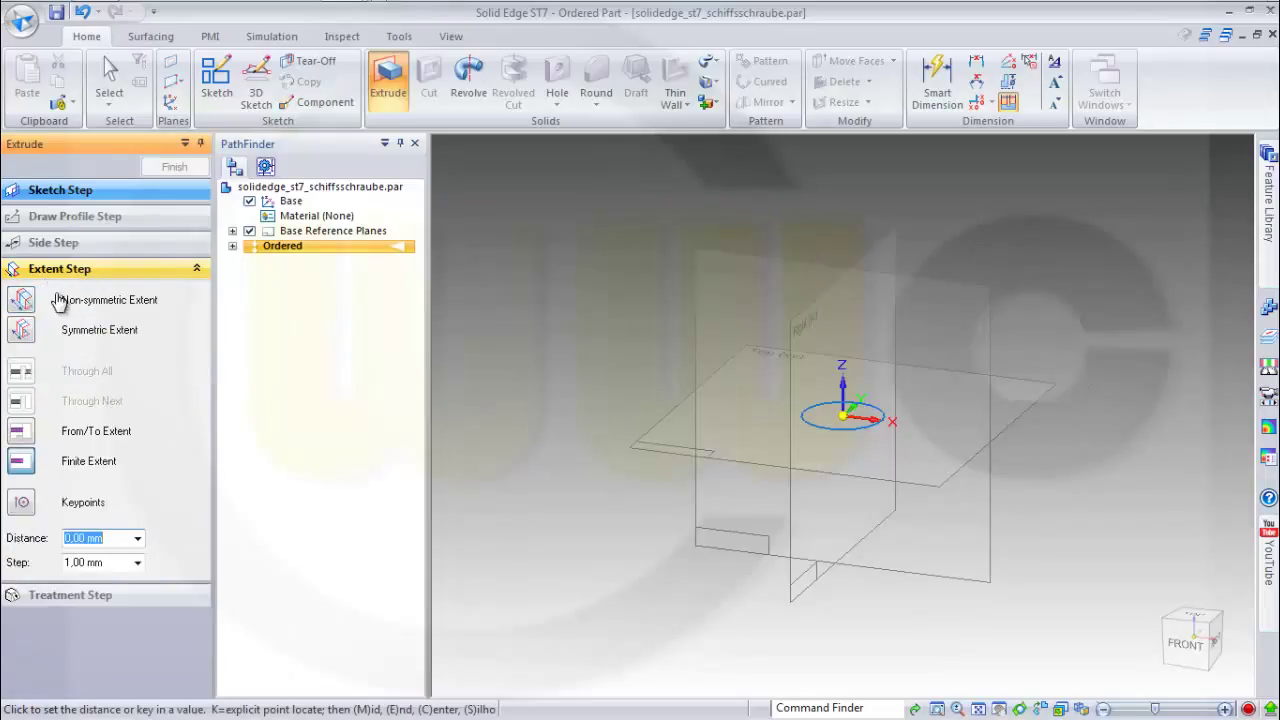
click(21, 300)
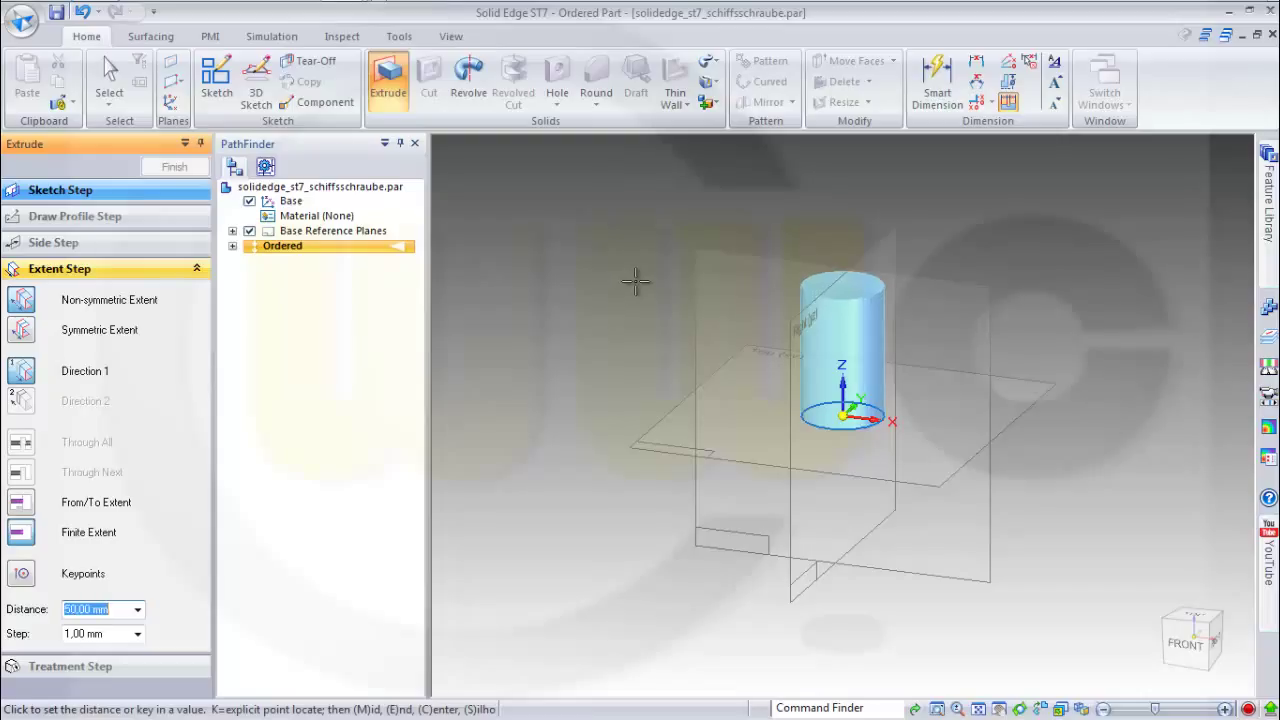
text(70)
key(Return)
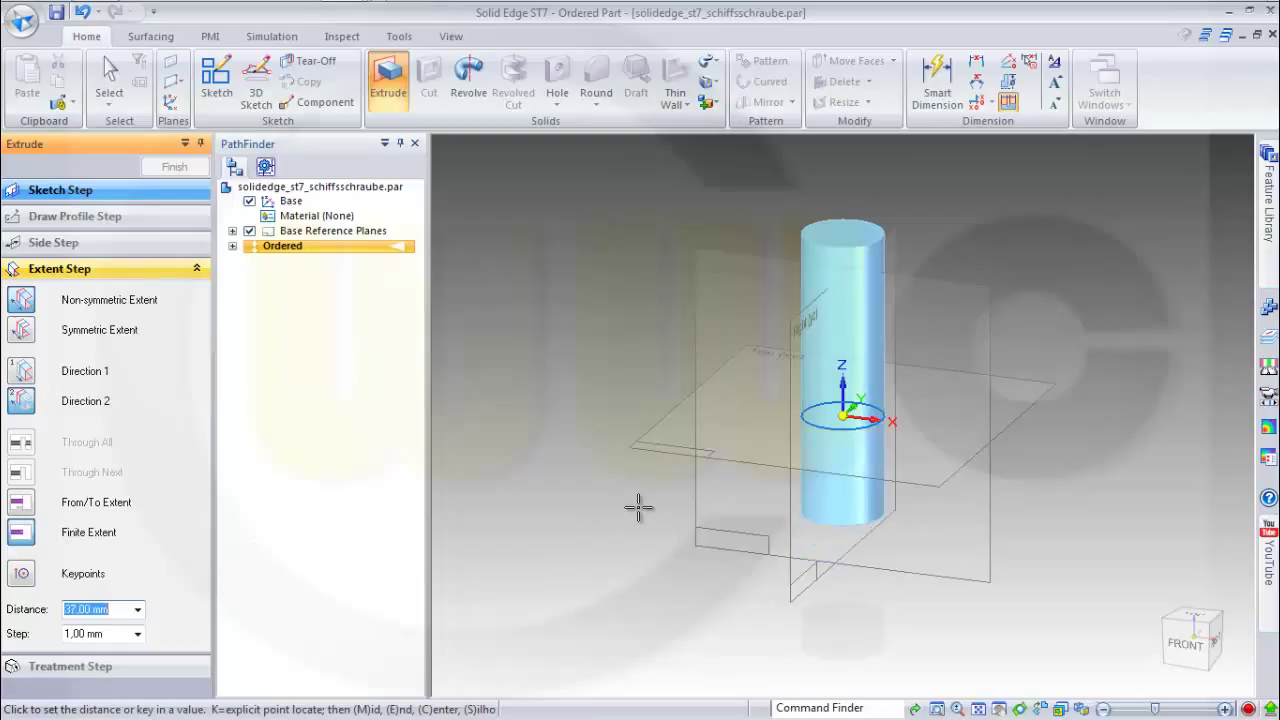
text(5)
click(638, 508)
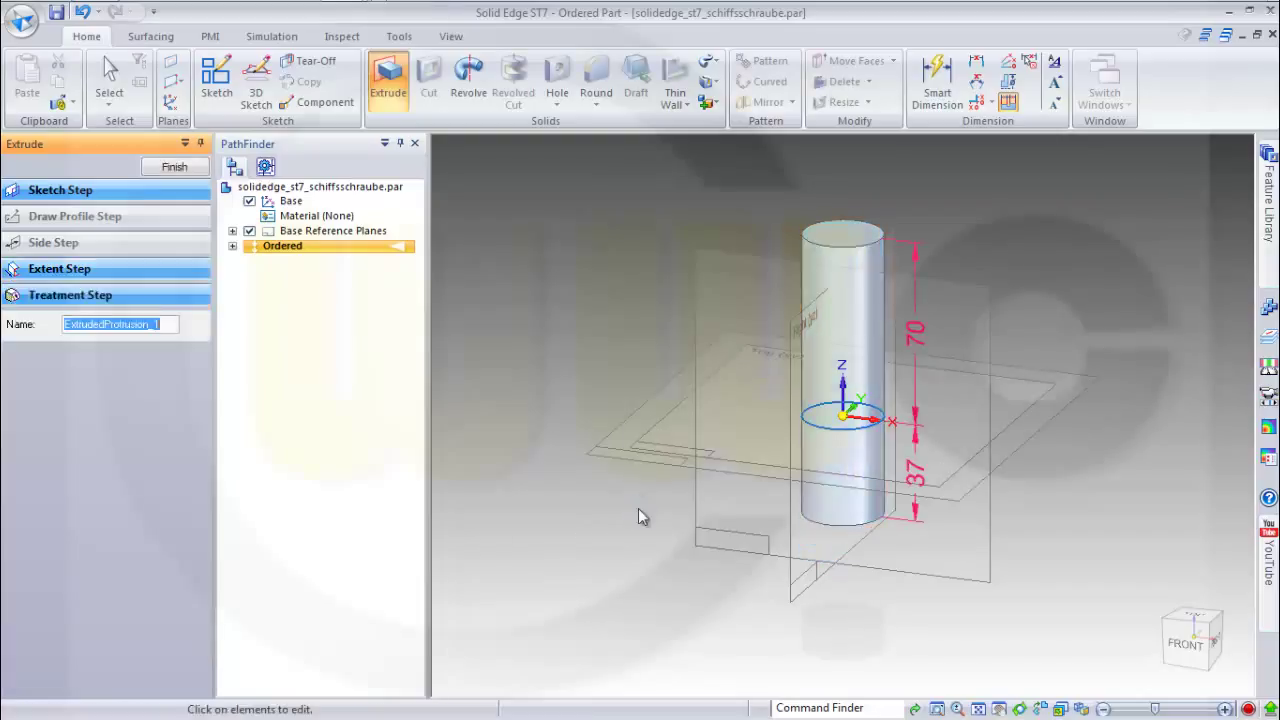
click(918, 476)
text(5)
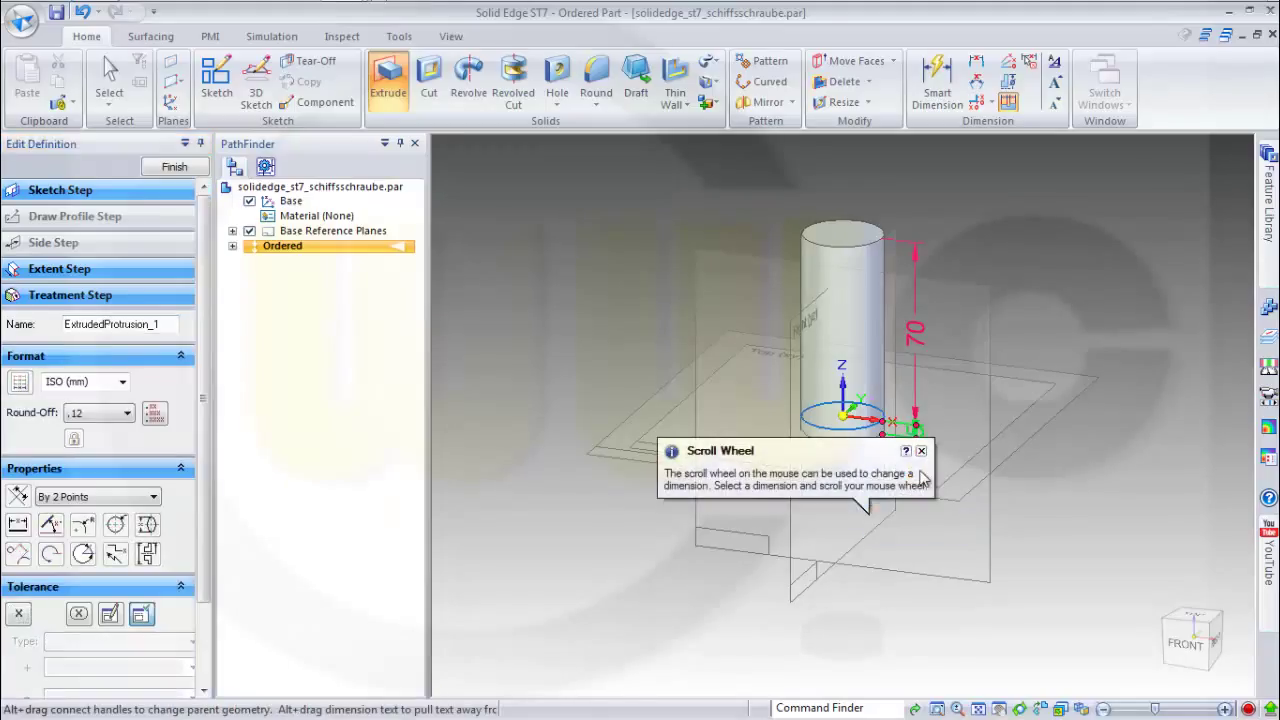
click(921, 451)
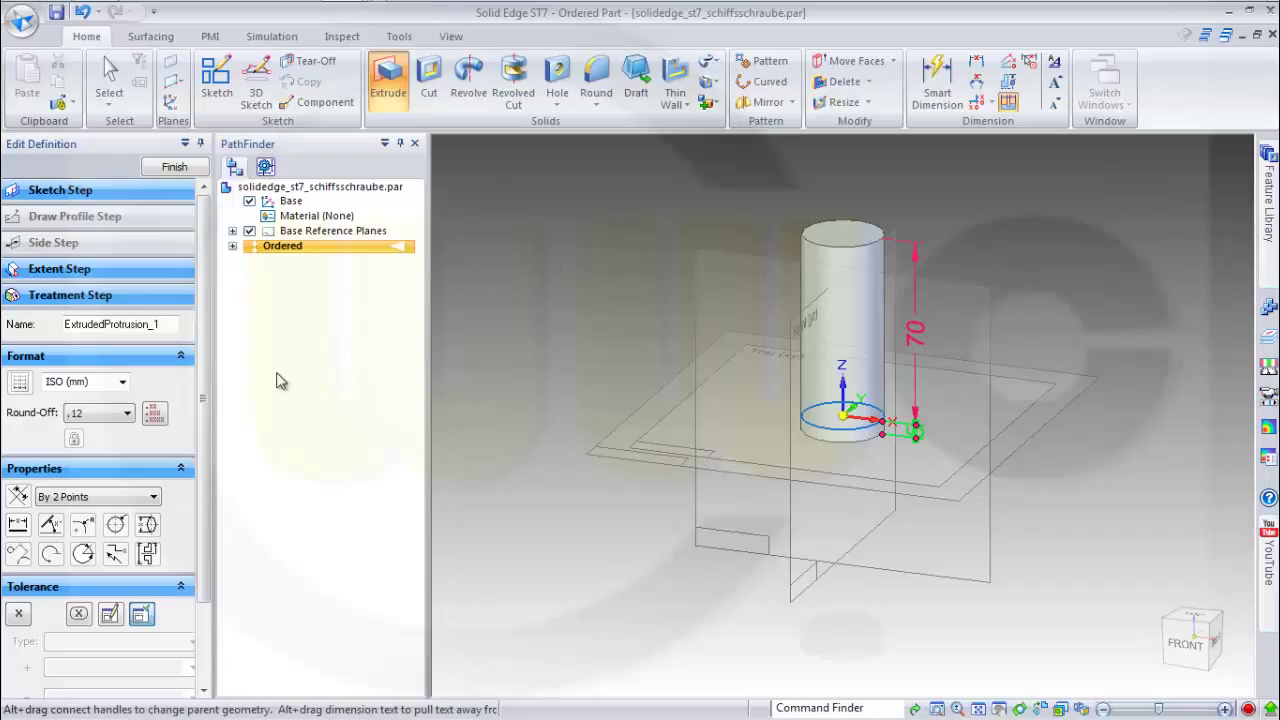
Cap the cylinder's top circular edge with a 15 mm round
click(174, 168)
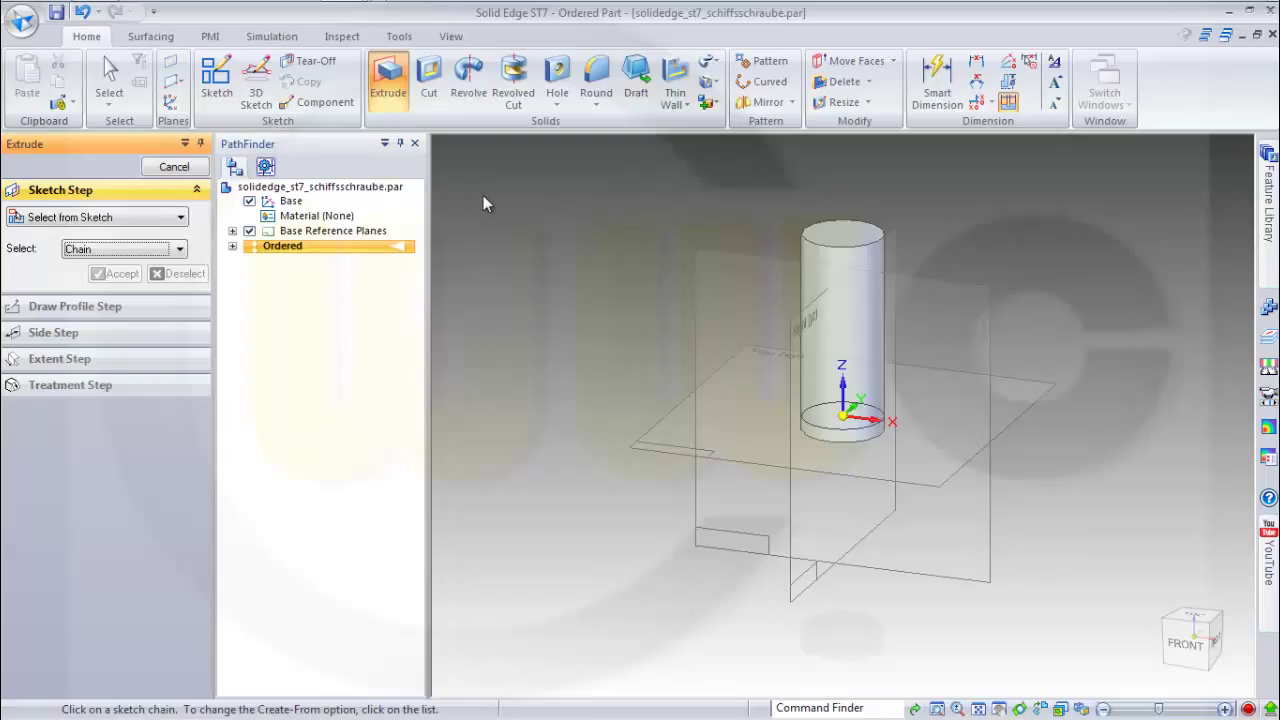
click(232, 246)
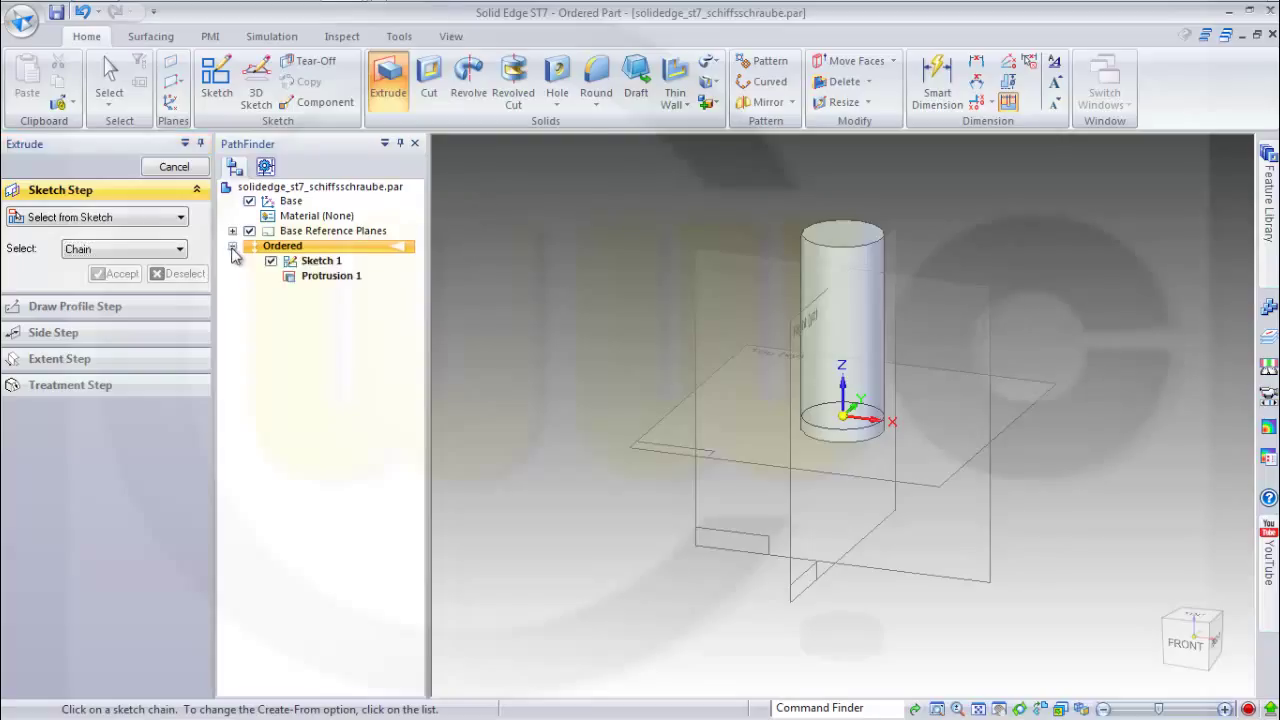
click(596, 78)
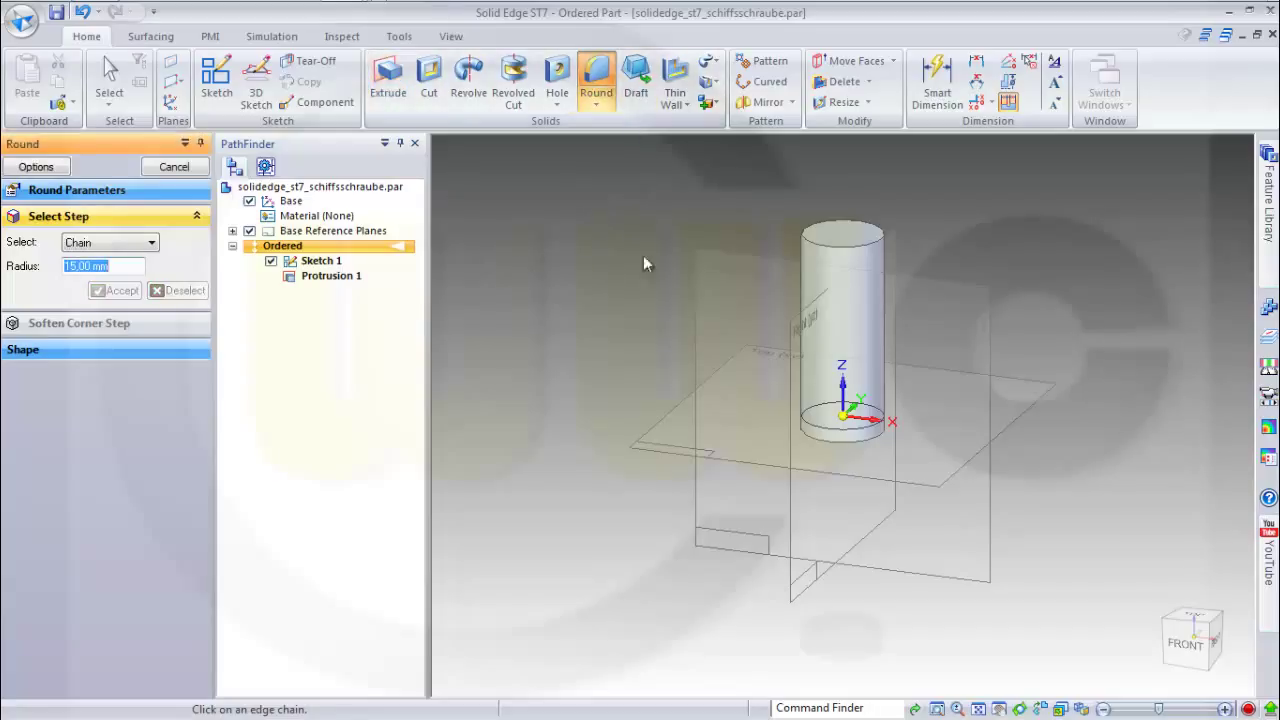
click(836, 247)
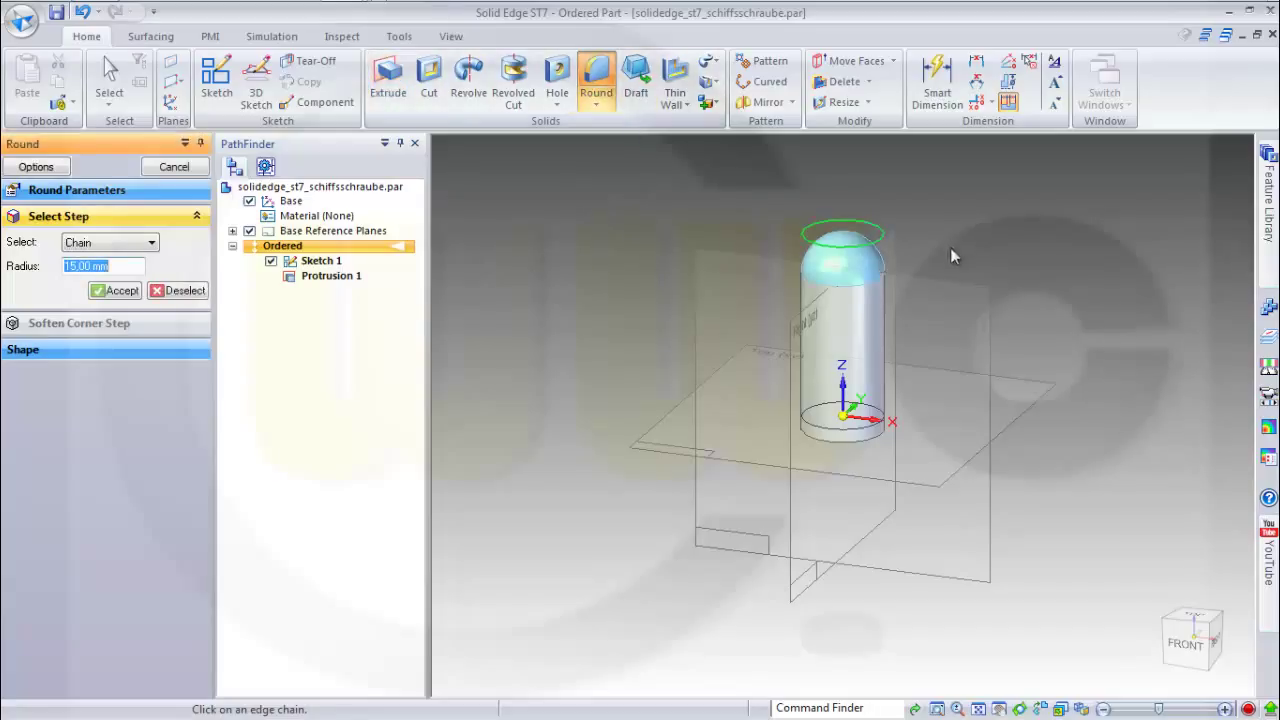
click(116, 290)
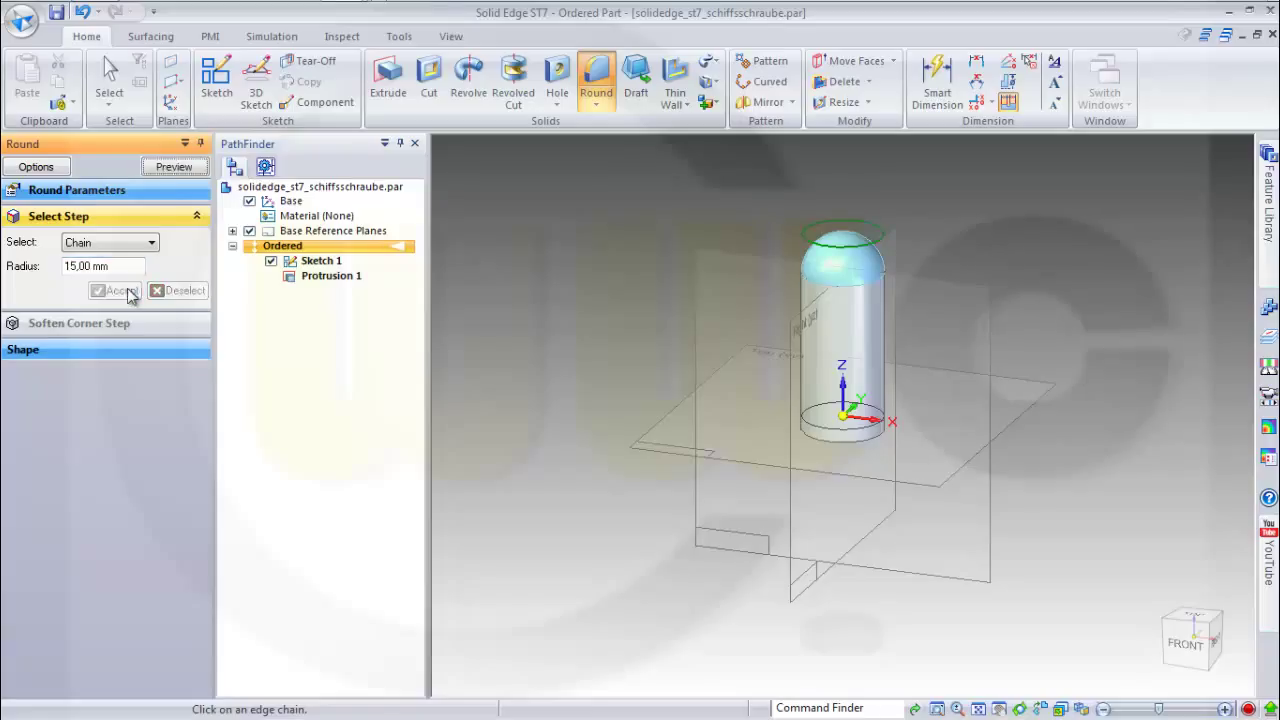
click(173, 167)
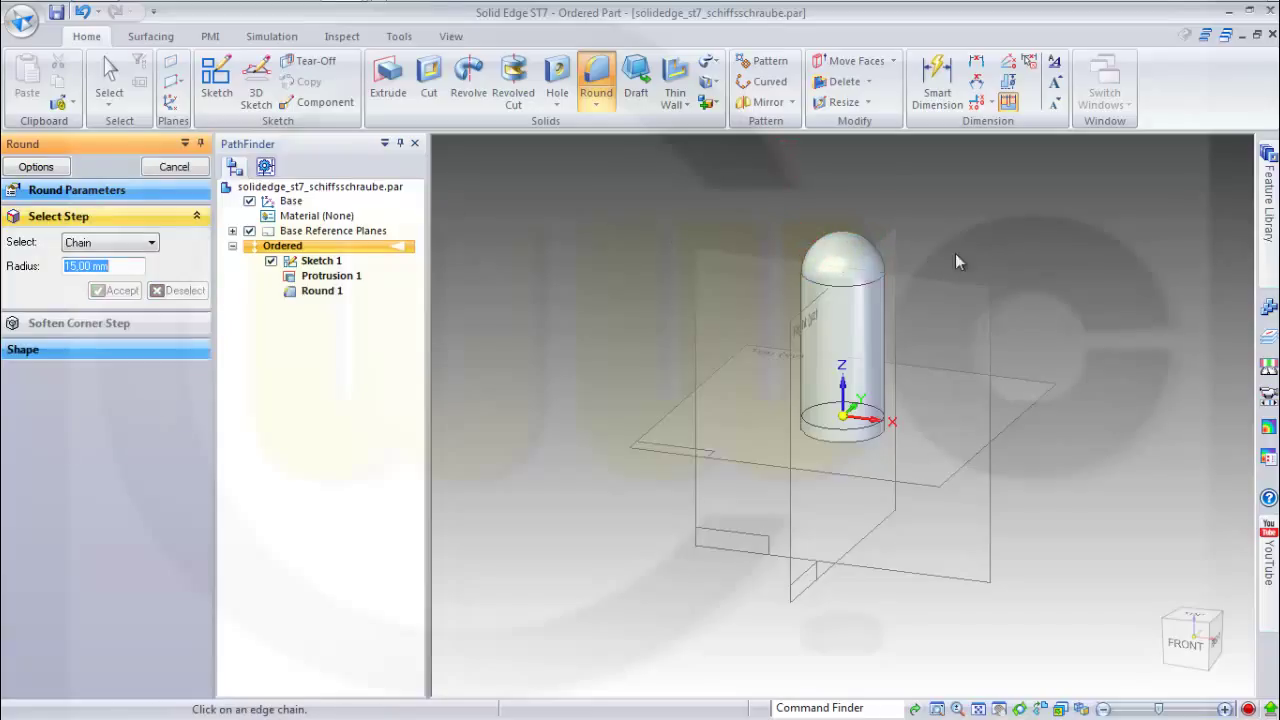
shift+middle_drag(962, 250, 891, 320)
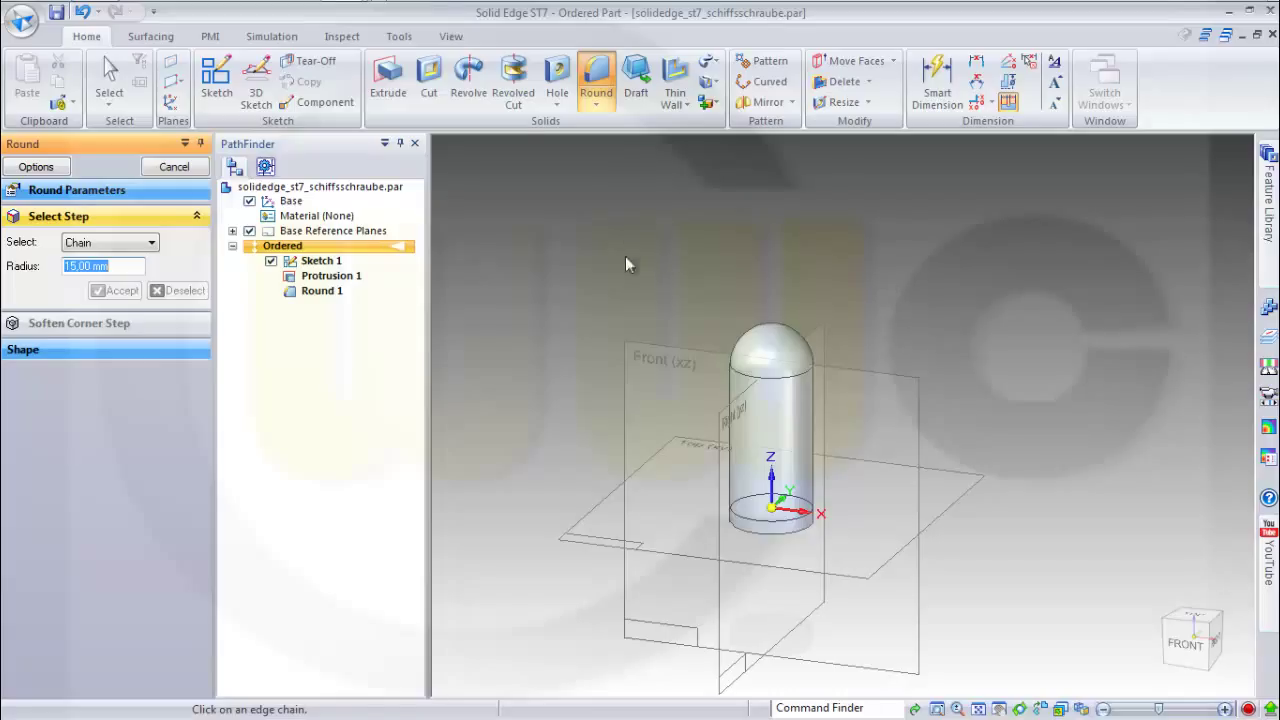
On the Front plane, sketch a vertical line up from the origin
click(218, 85)
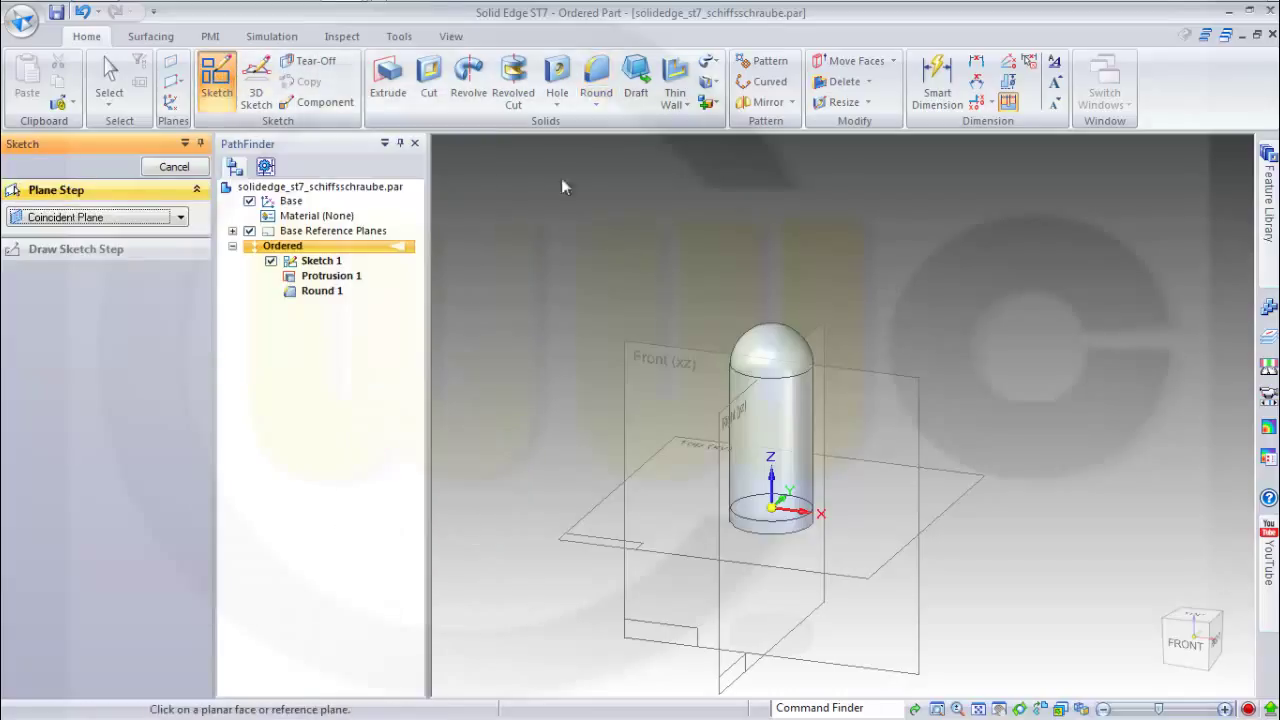
click(880, 368)
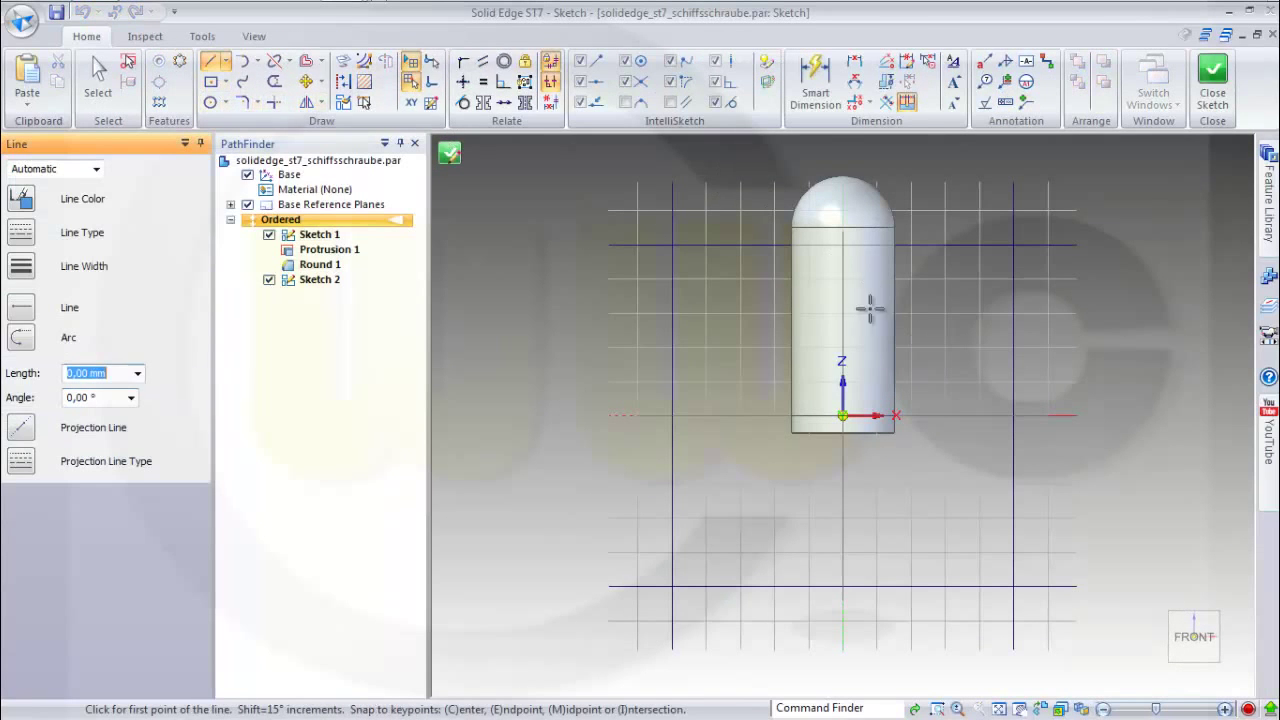
click(842, 415)
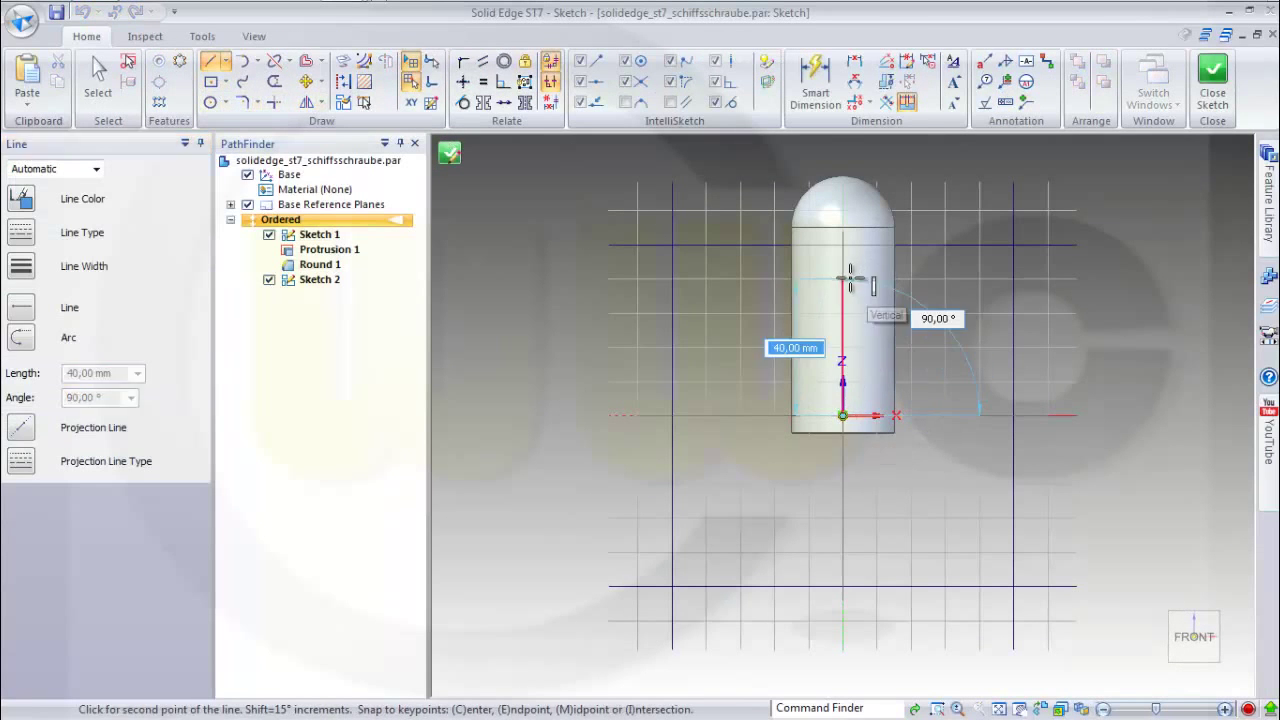
click(848, 280)
key(Escape)
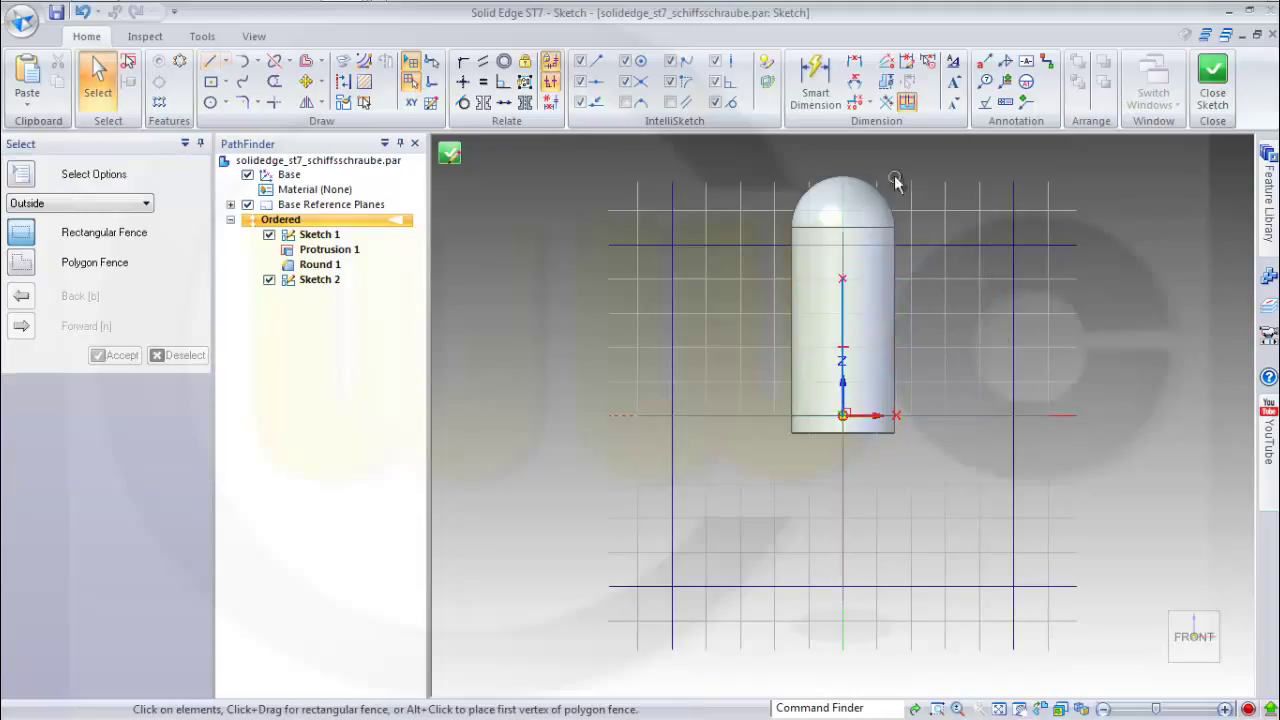
Dimension the vertical line to 50 mm
click(808, 80)
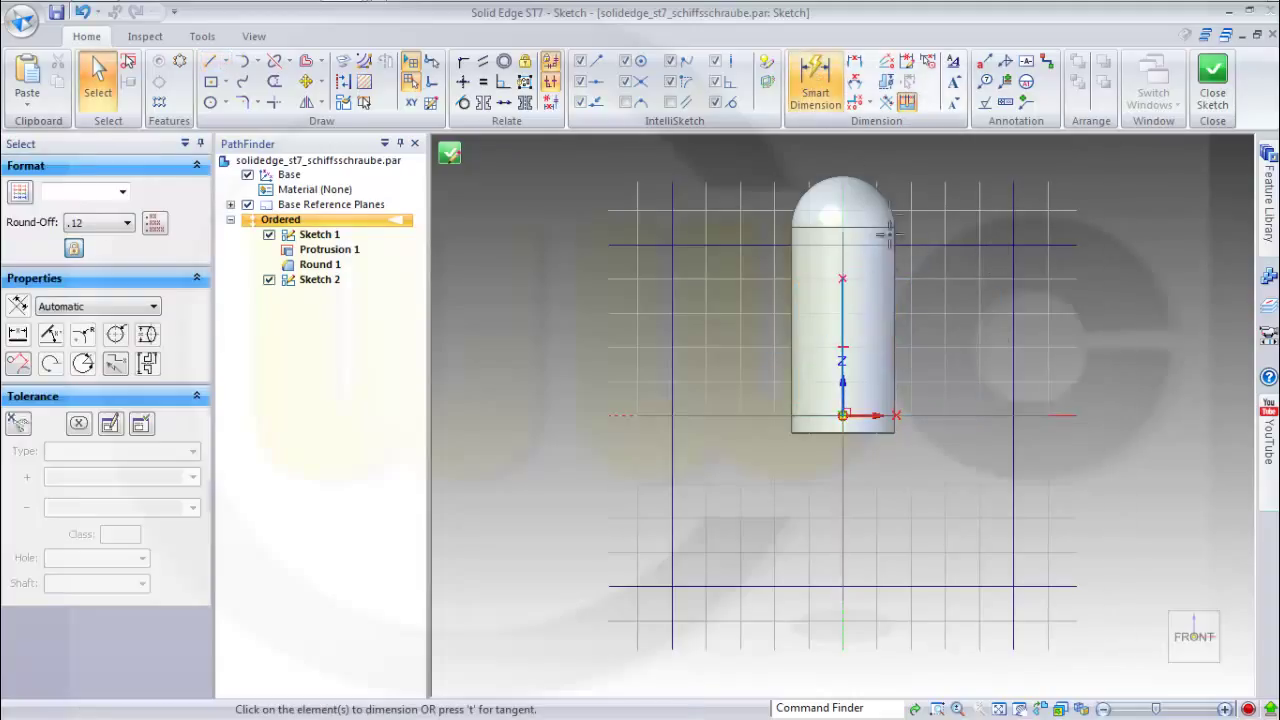
click(843, 320)
click(921, 330)
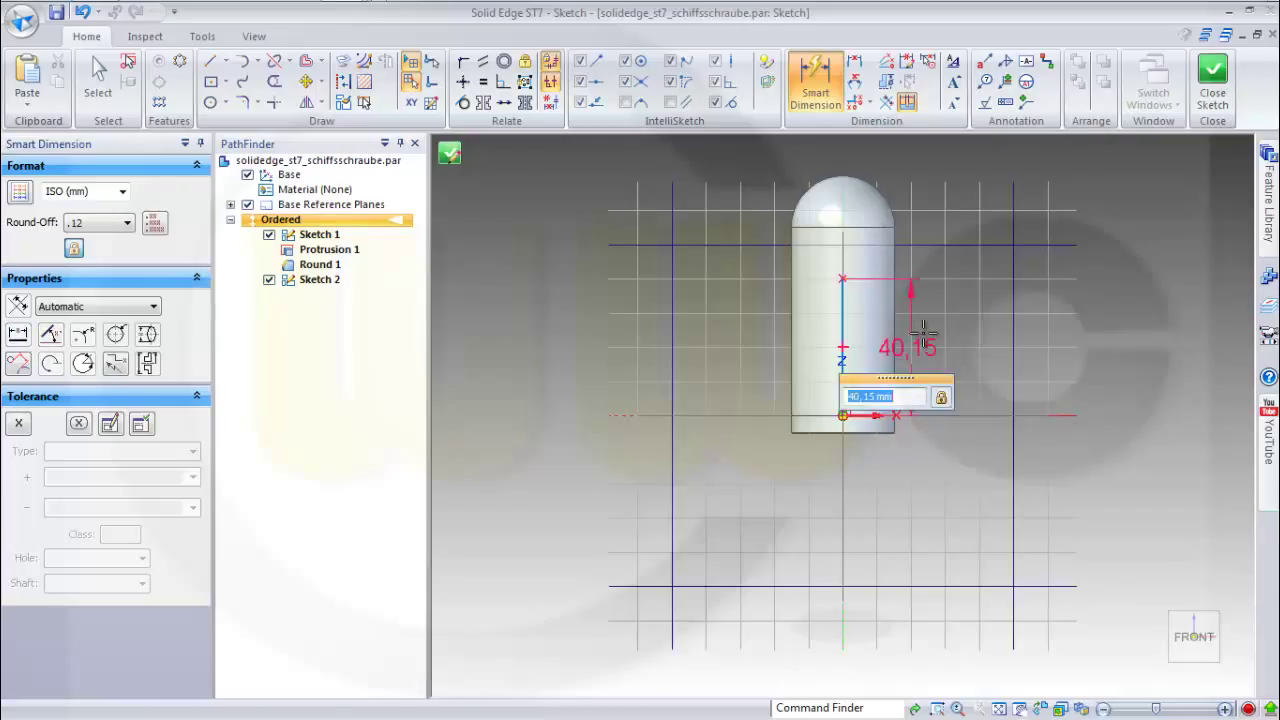
text(50)
key(Return)
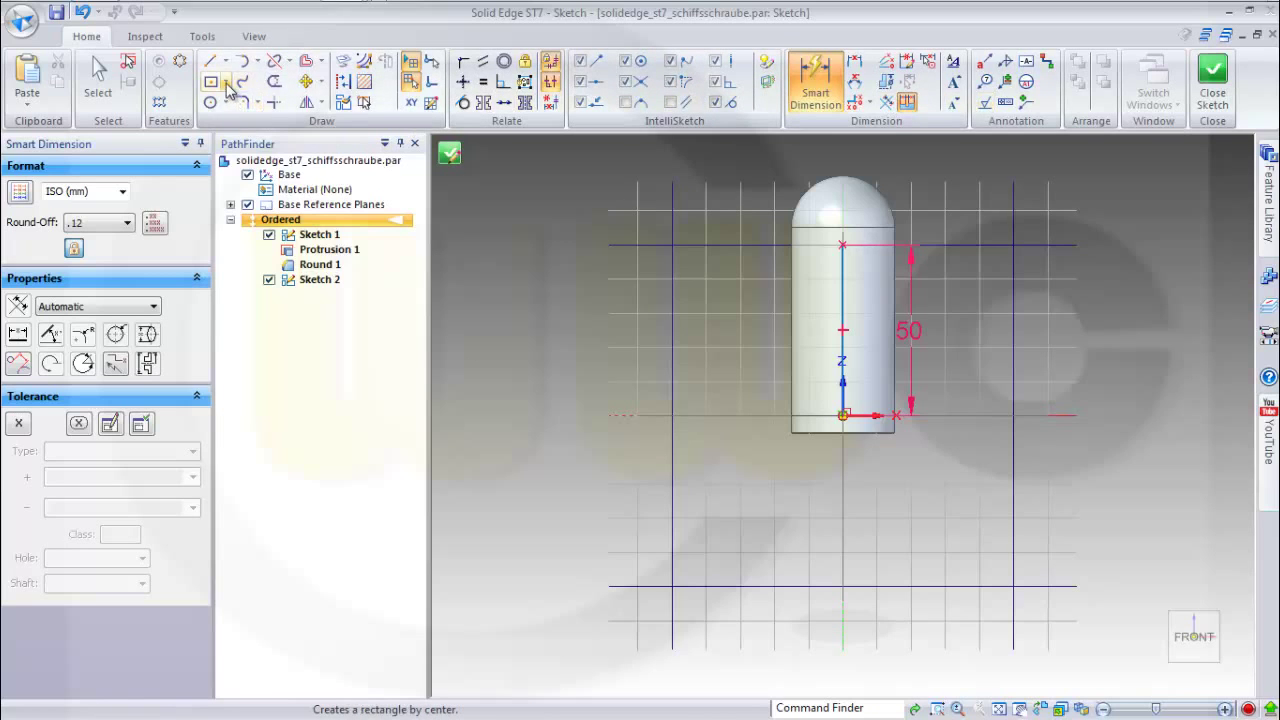
Draw a two-point rectangle to the right of the hub
click(226, 82)
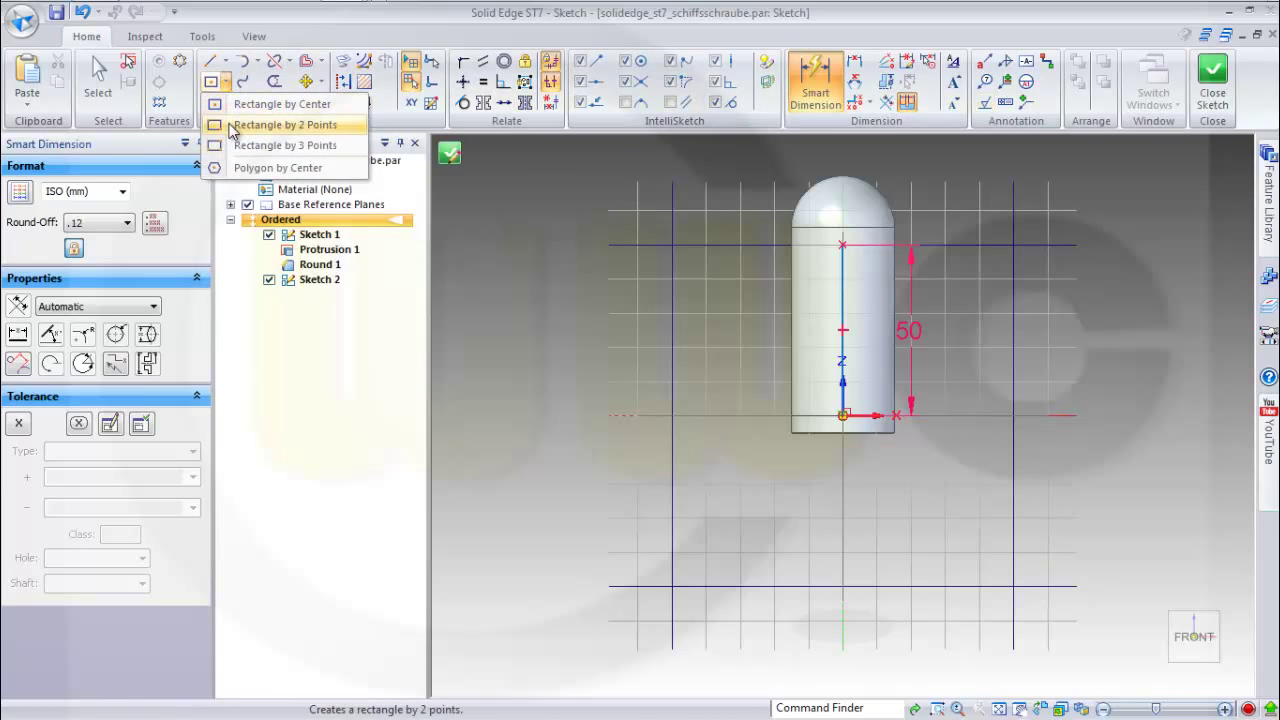
click(280, 124)
click(979, 381)
click(1133, 347)
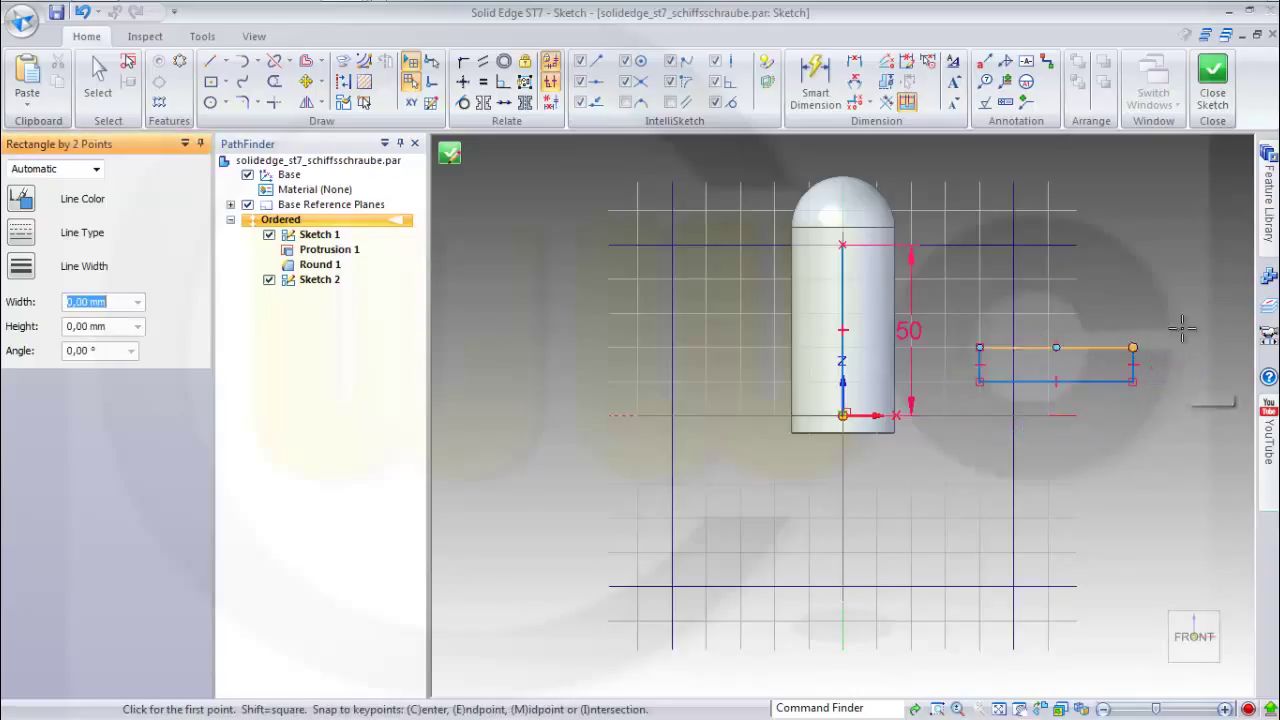
key(Escape)
Dimension the rectangle 15 mm from the vertical line
click(815, 75)
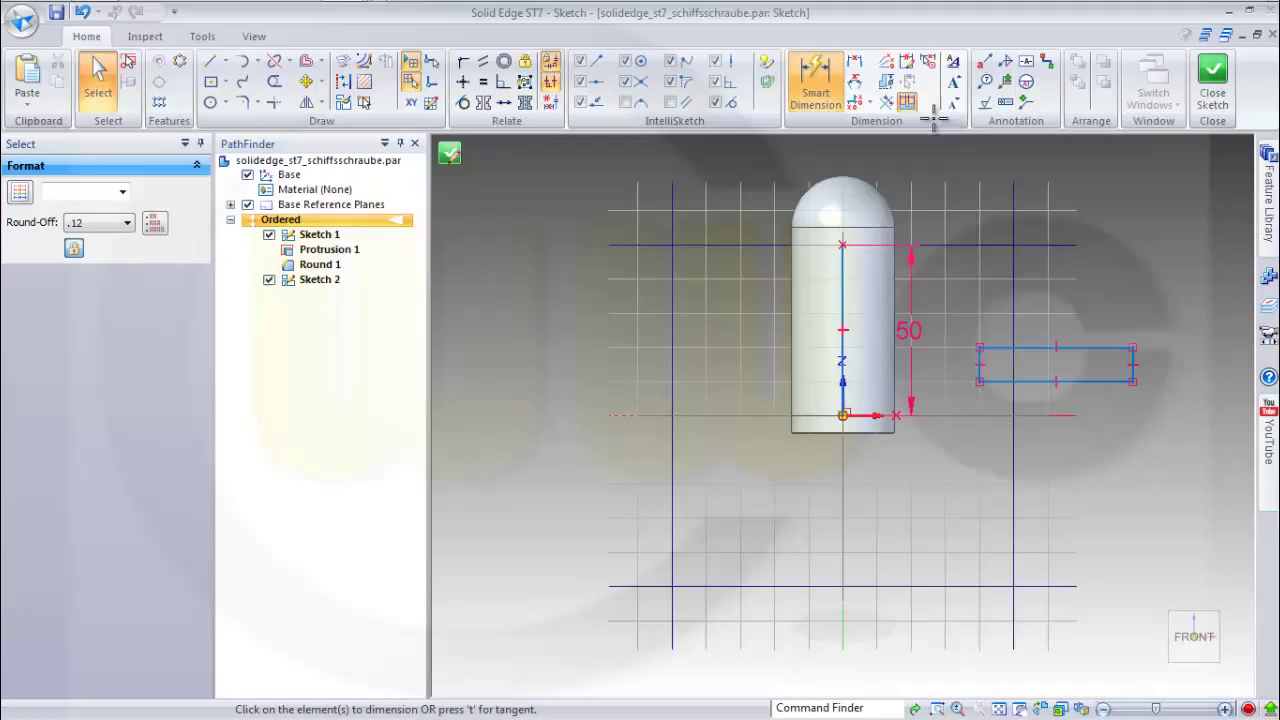
click(844, 309)
click(970, 370)
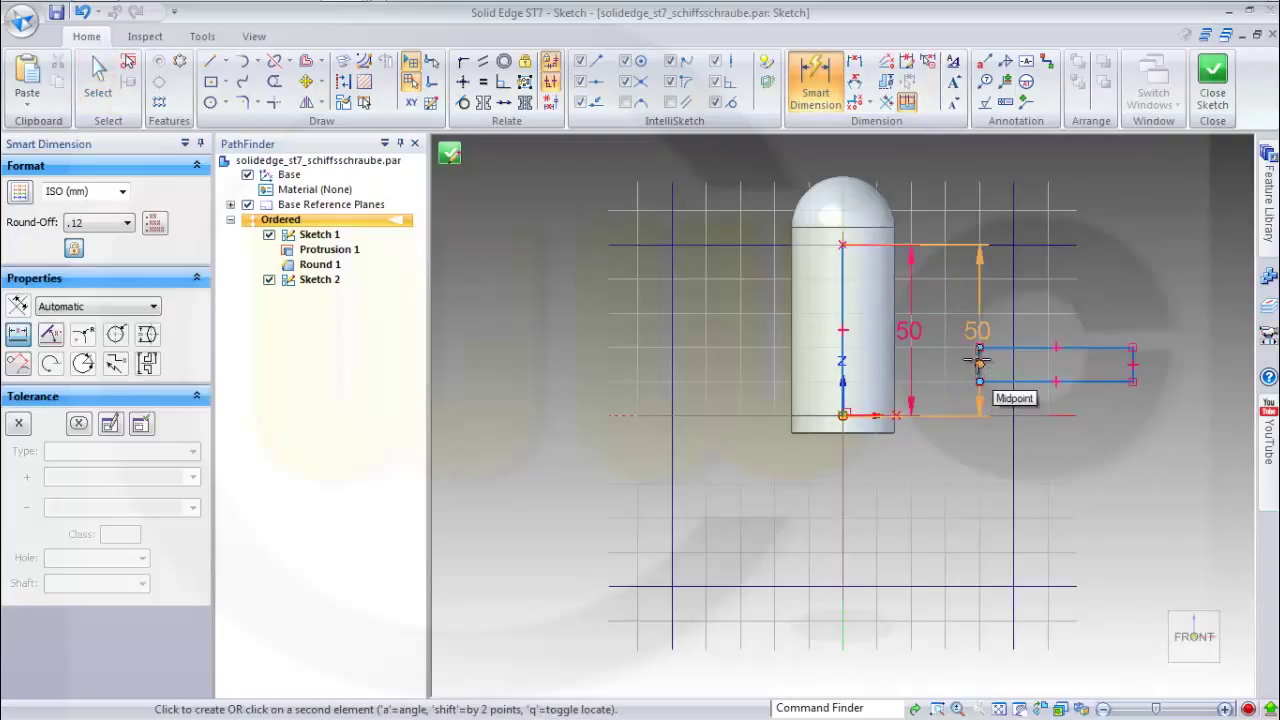
click(979, 363)
click(930, 485)
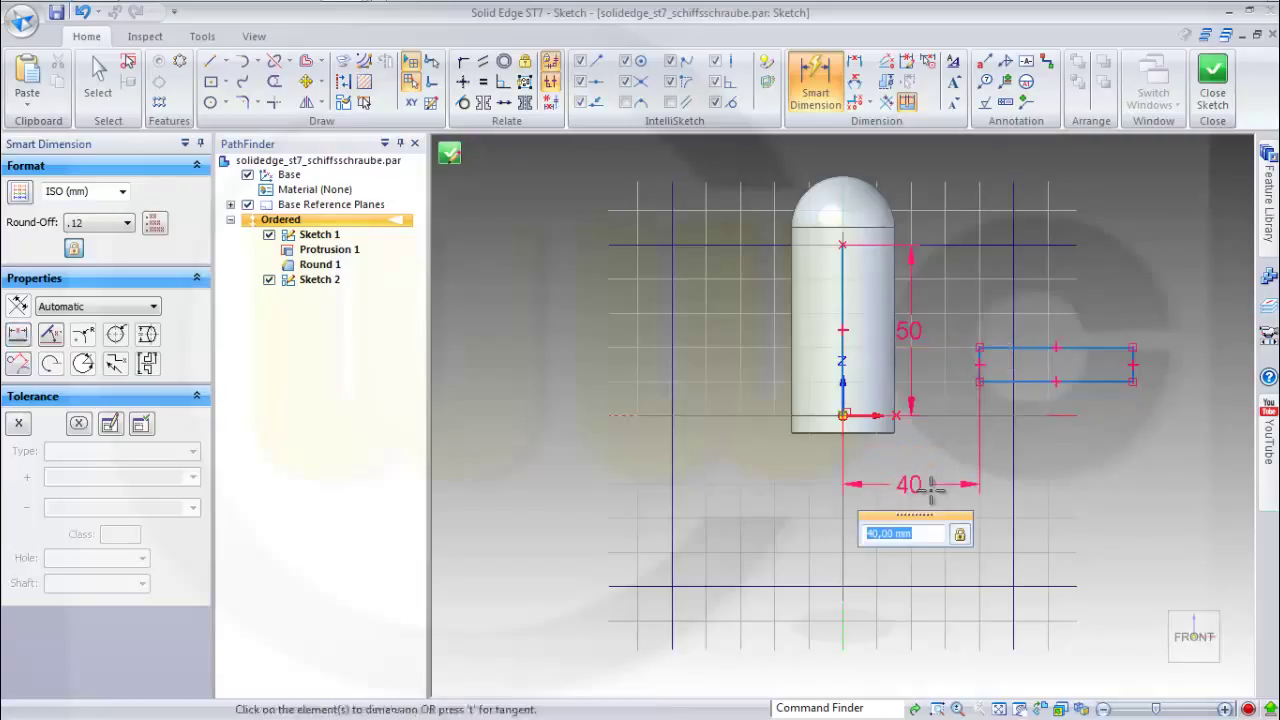
text(15)
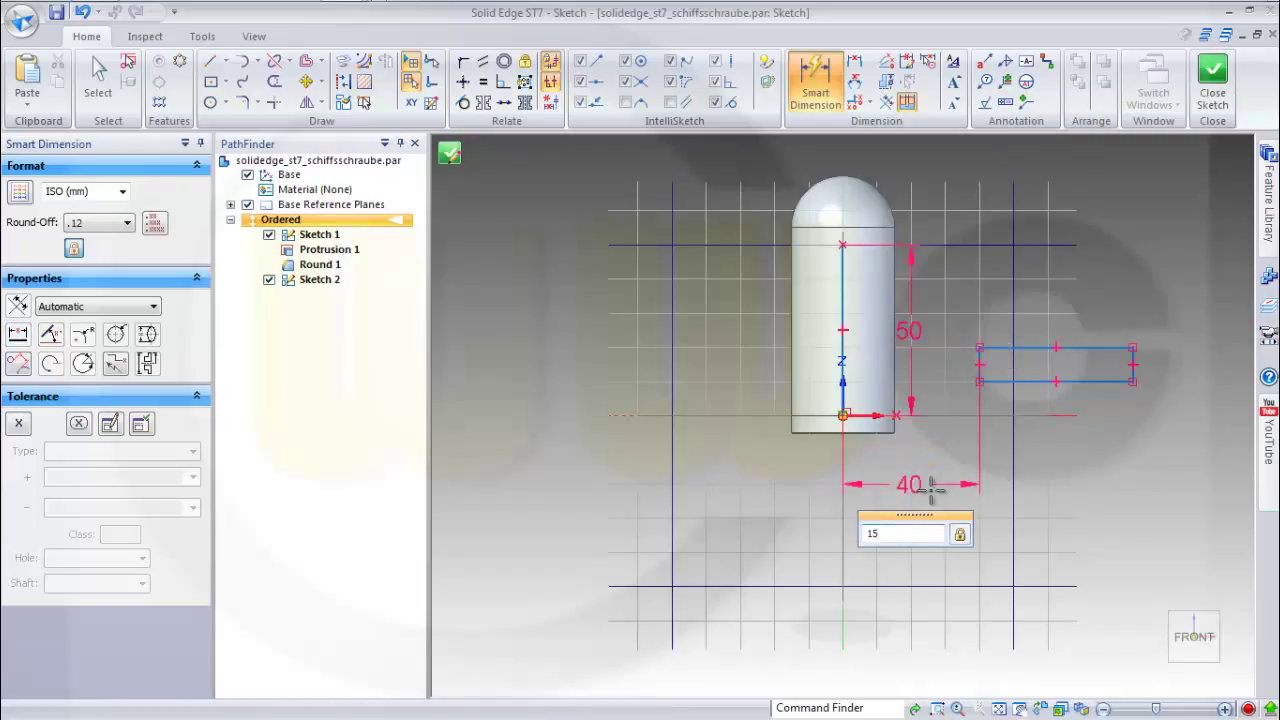
key(Return)
Dimension the rectangle 2 mm tall and 100 mm long
click(976, 381)
click(990, 348)
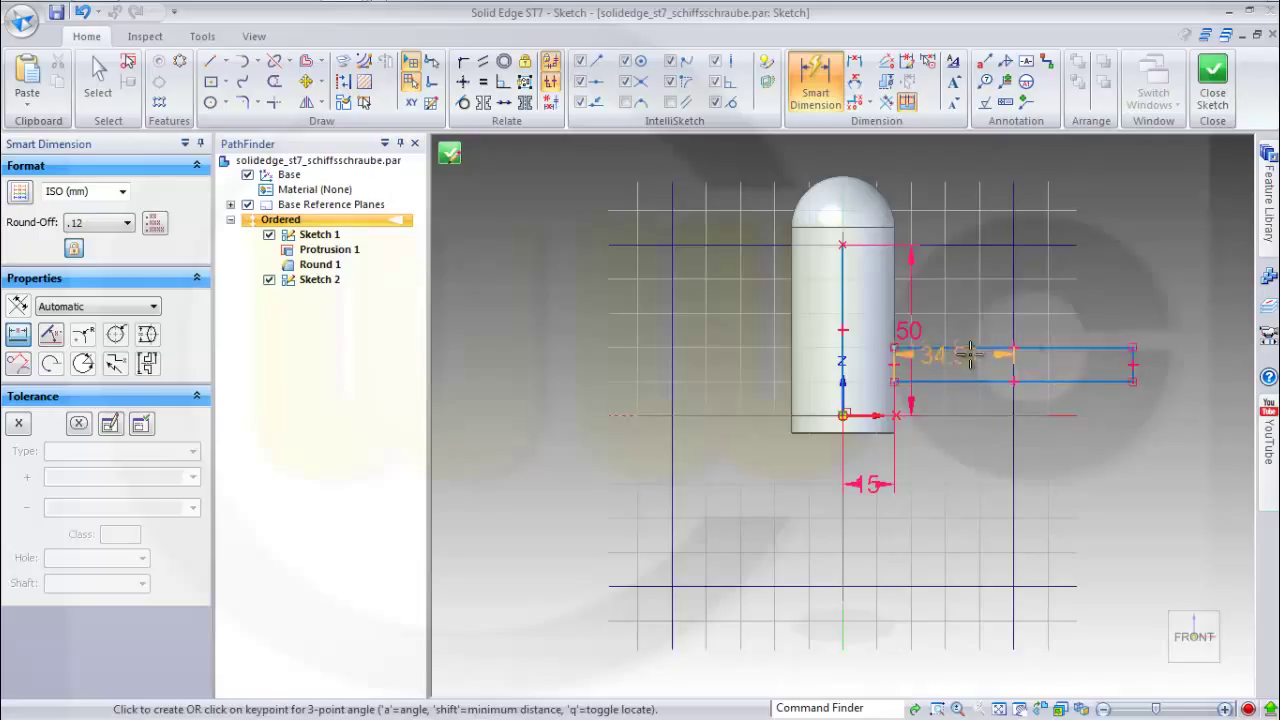
click(1172, 366)
text(2)
key(Return)
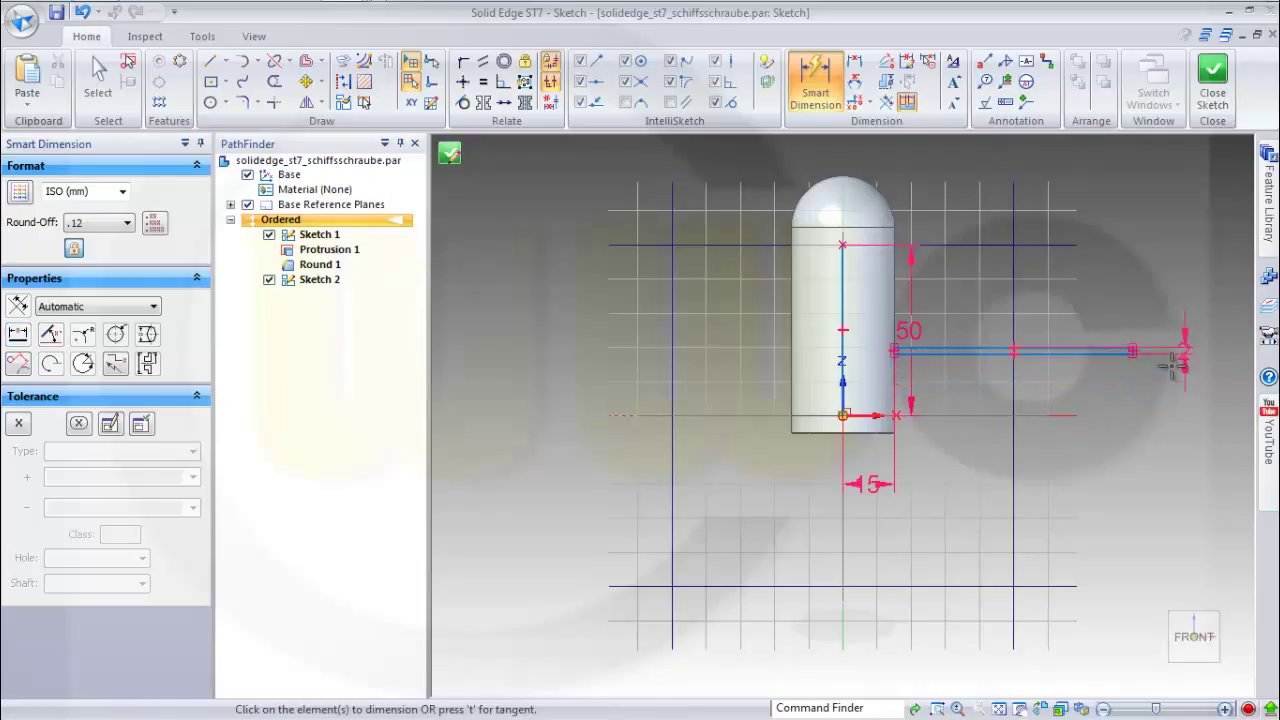
click(971, 353)
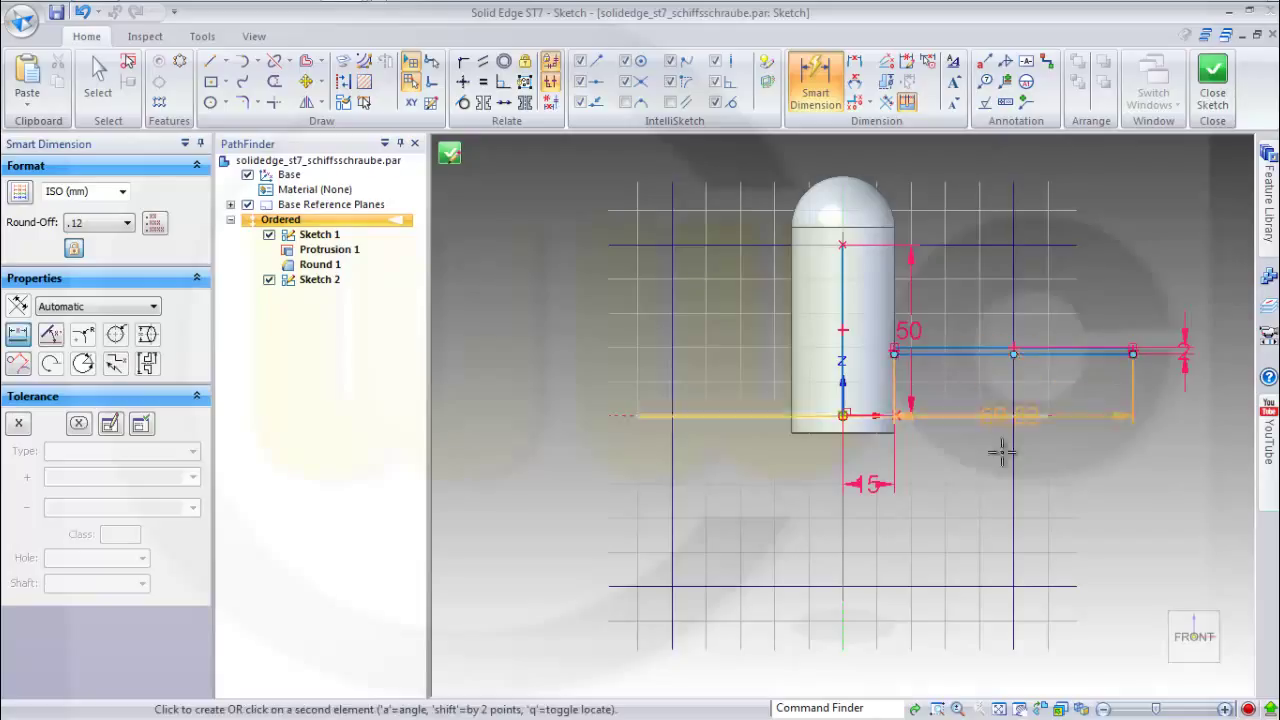
click(1007, 520)
text(100)
key(Return)
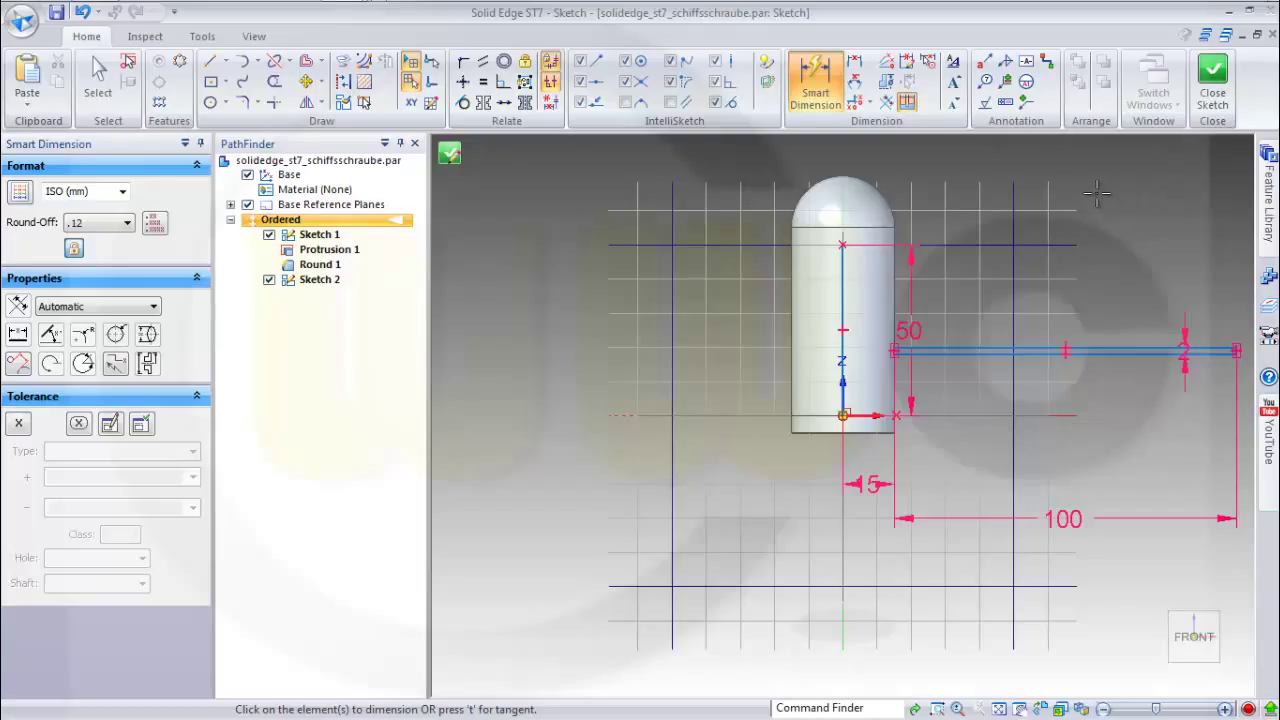
key(Escape)
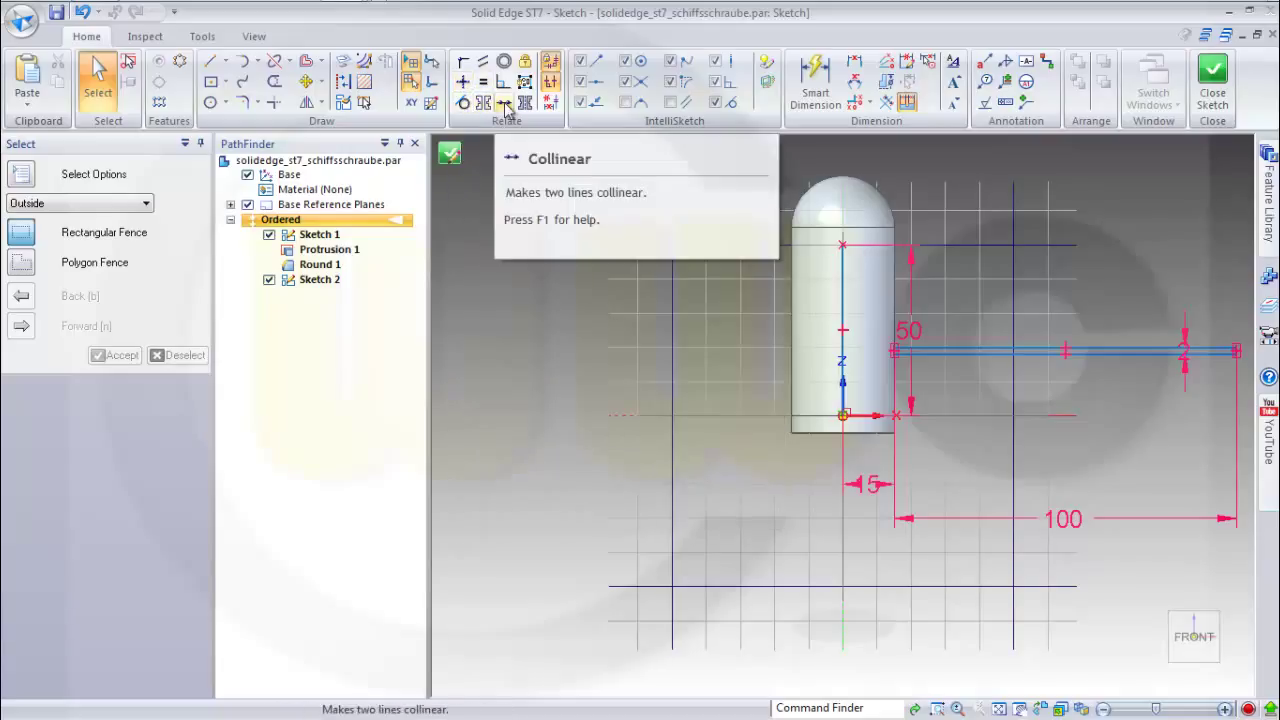
Make the rectangle's bottom edge collinear with the horizontal baseline
click(505, 104)
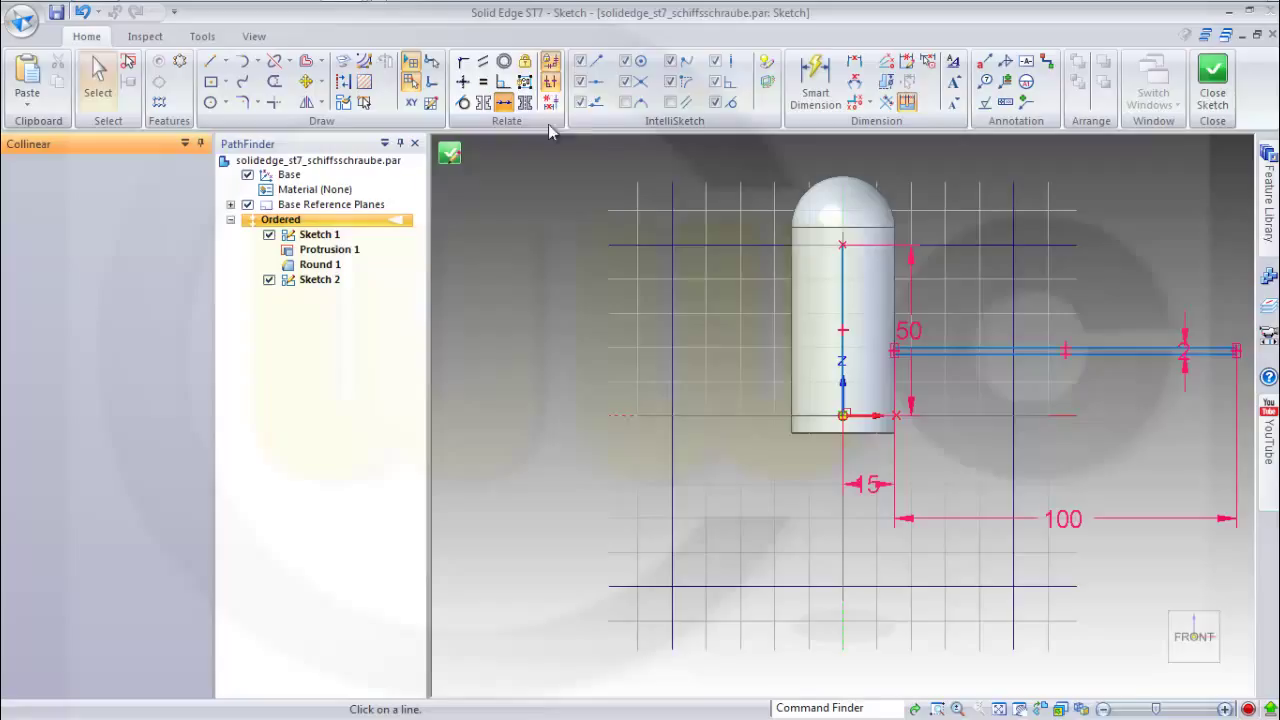
click(952, 358)
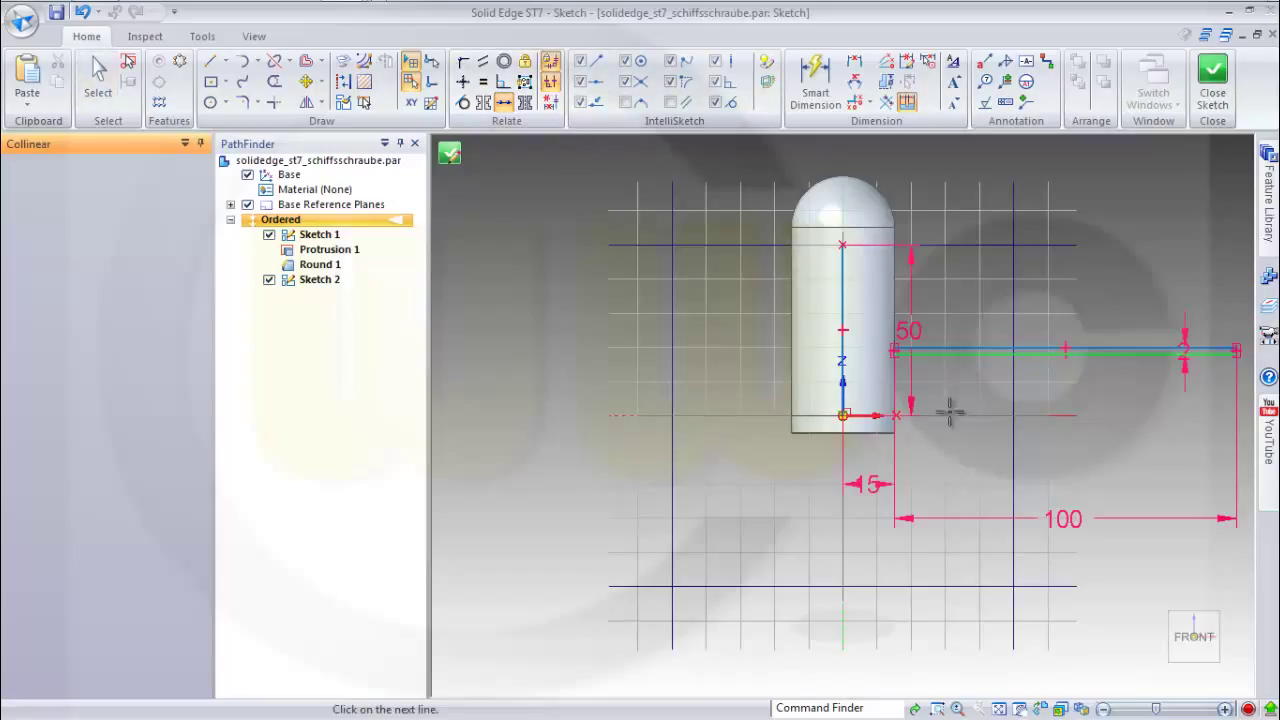
click(872, 416)
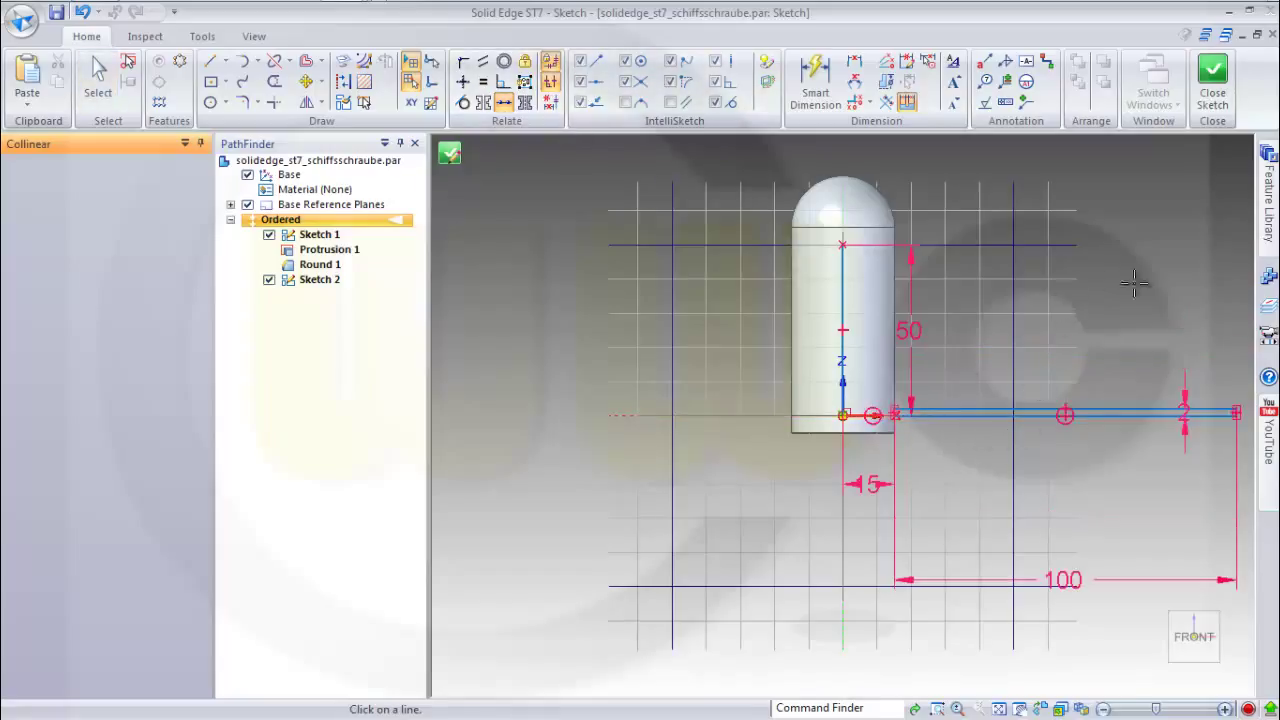
Close the sketch and begin a helical protrusion
click(1212, 85)
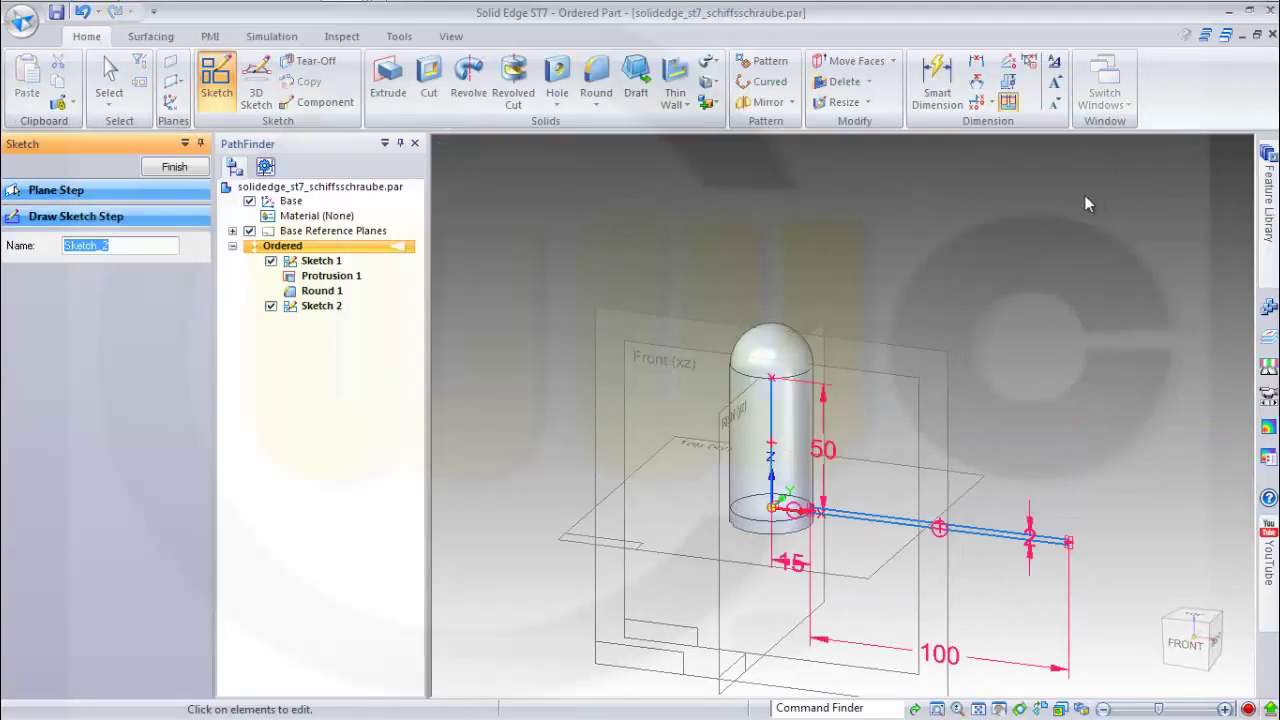
click(710, 63)
click(731, 124)
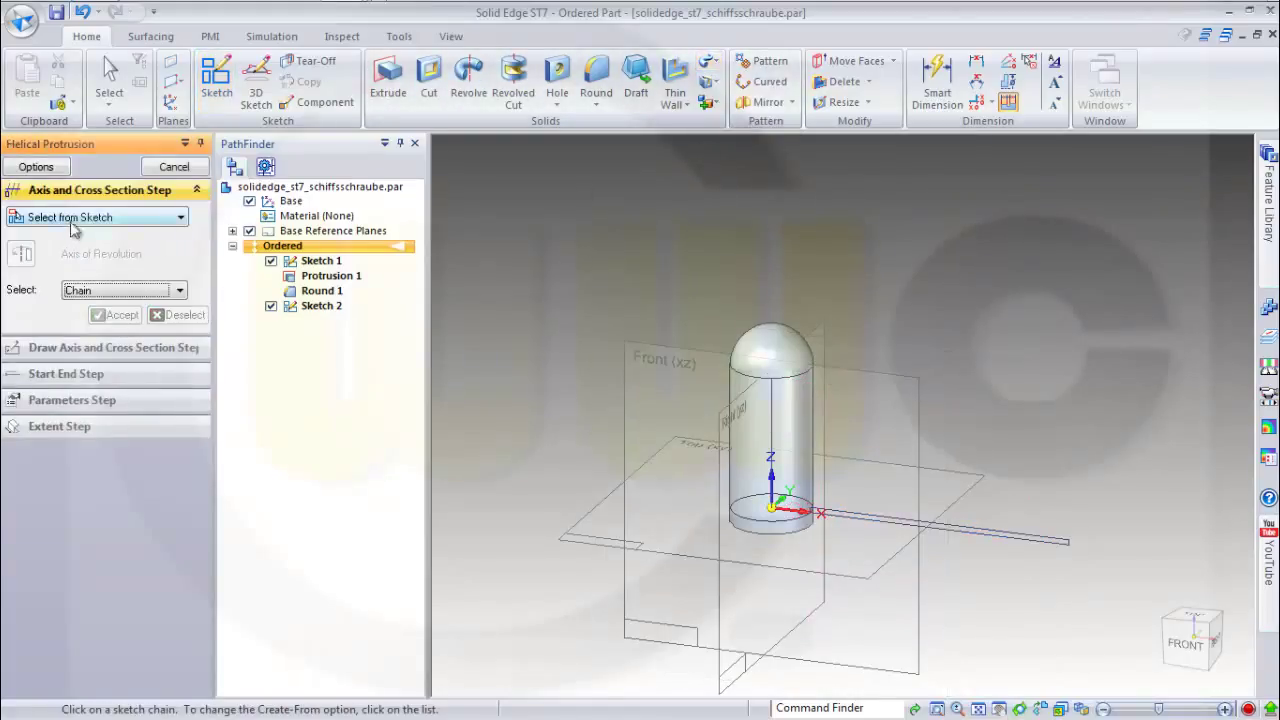
Use the thin rectangle as cross section and the vertical line as helix axis, starting at its bottom
click(1014, 539)
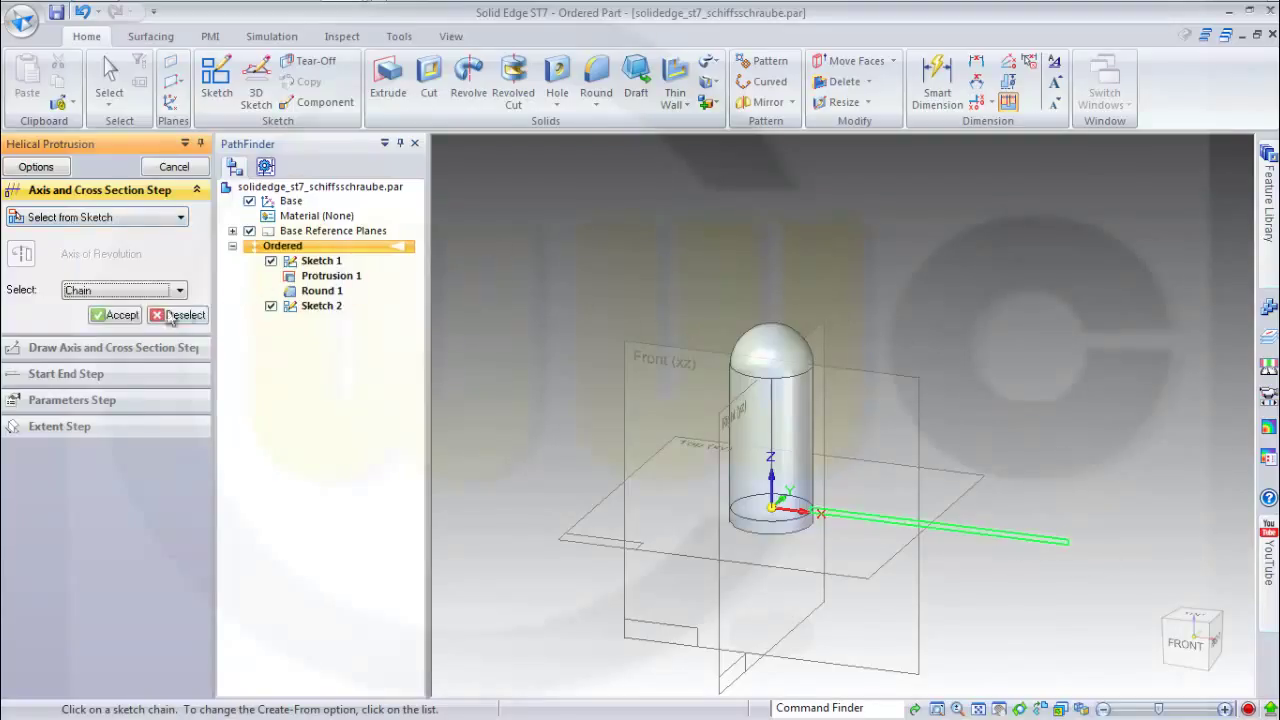
click(116, 314)
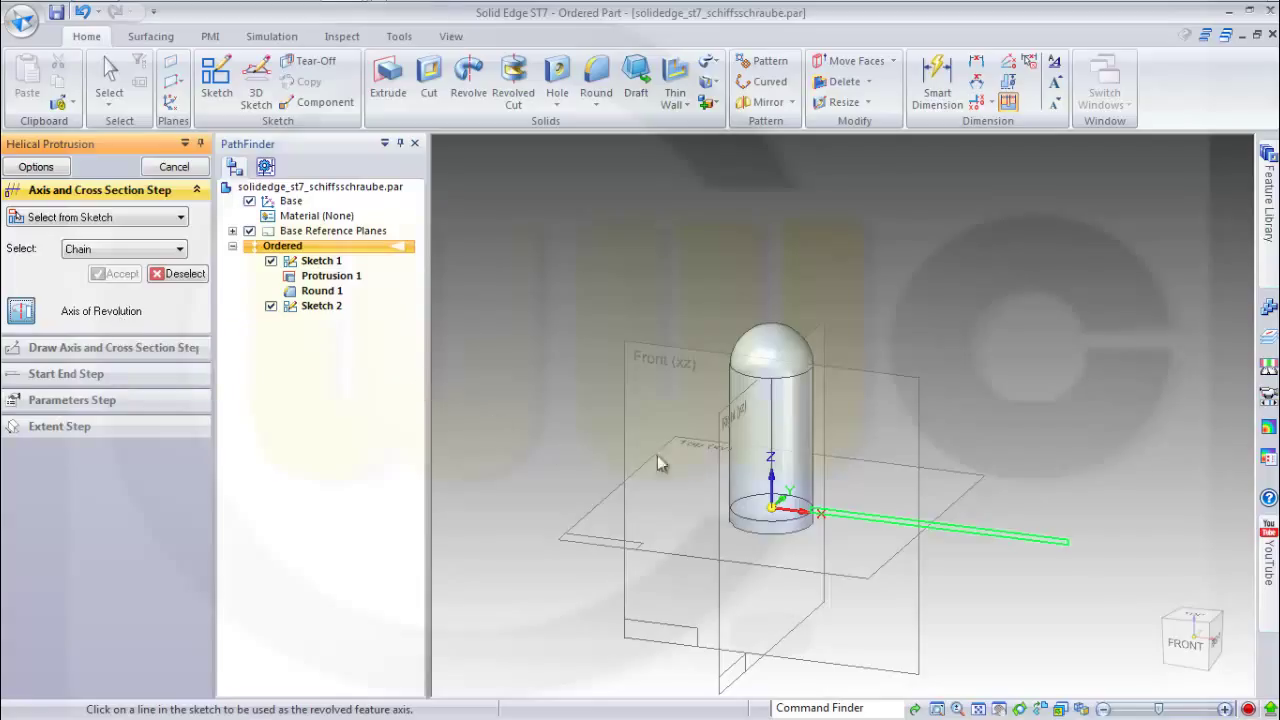
click(771, 444)
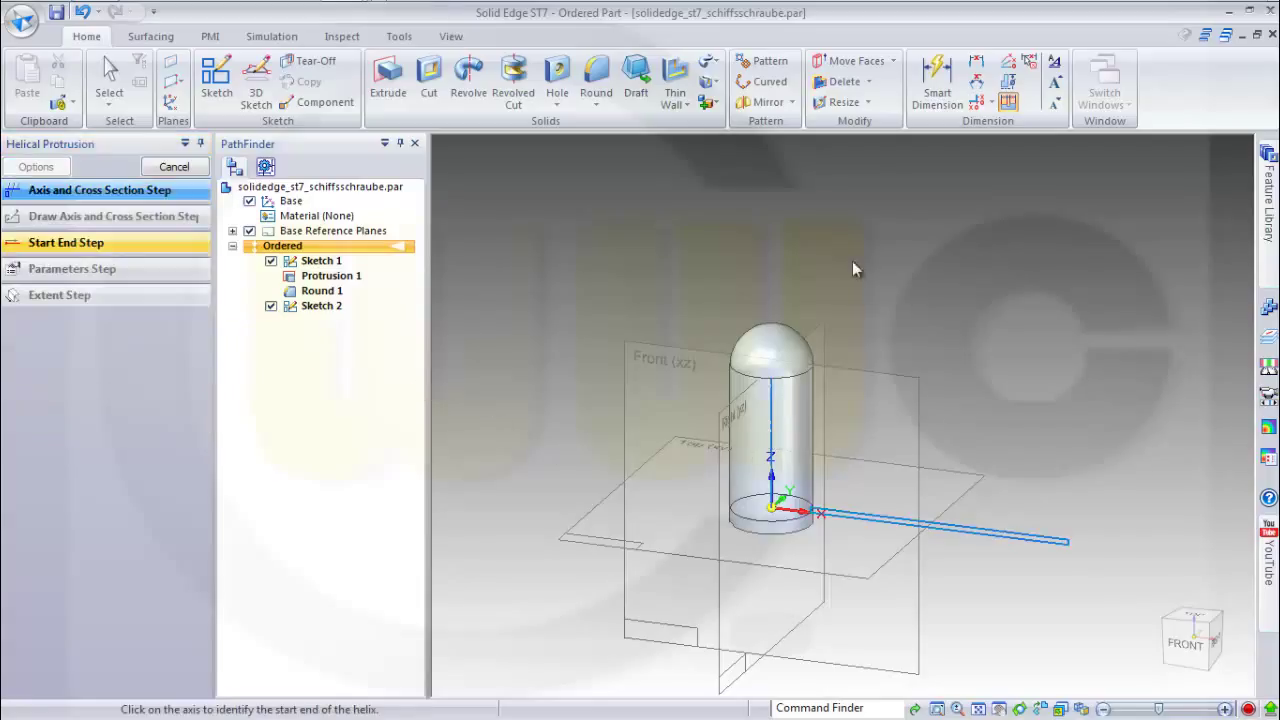
click(773, 512)
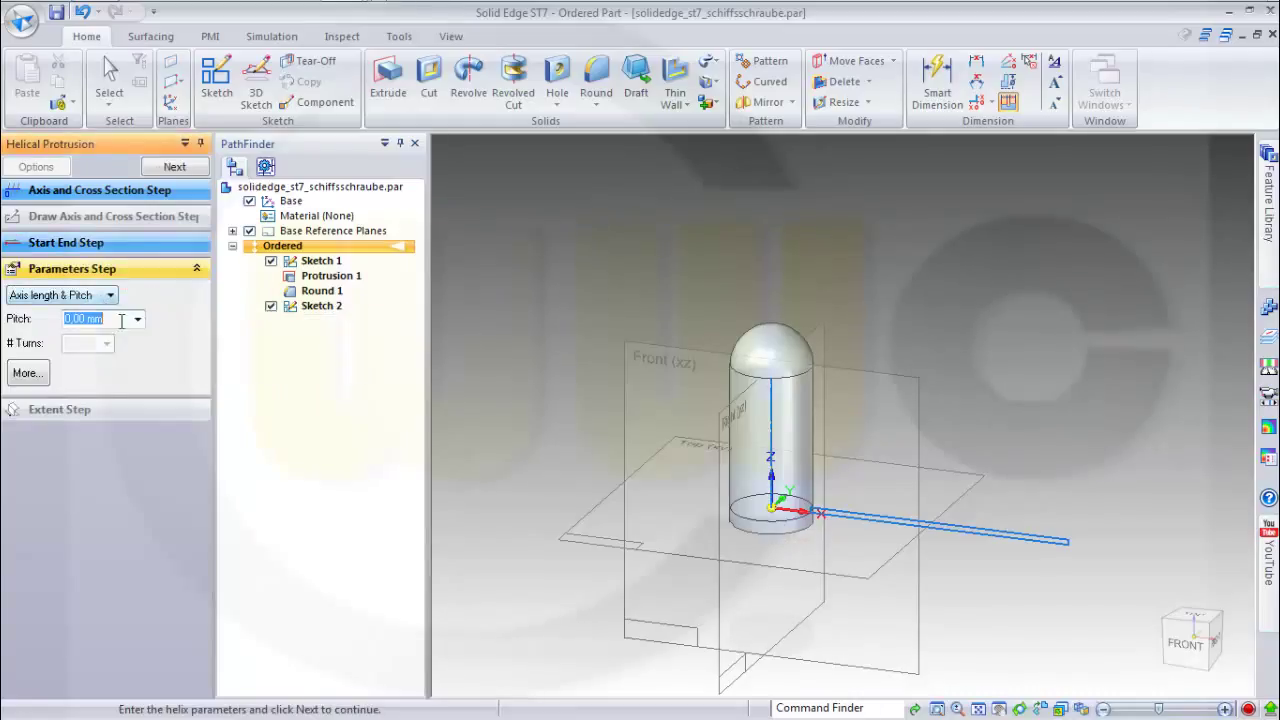
Set the helix to 200 mm pitch and a quarter turn, then create the blade
click(110, 296)
click(80, 337)
click(90, 316)
text(200)
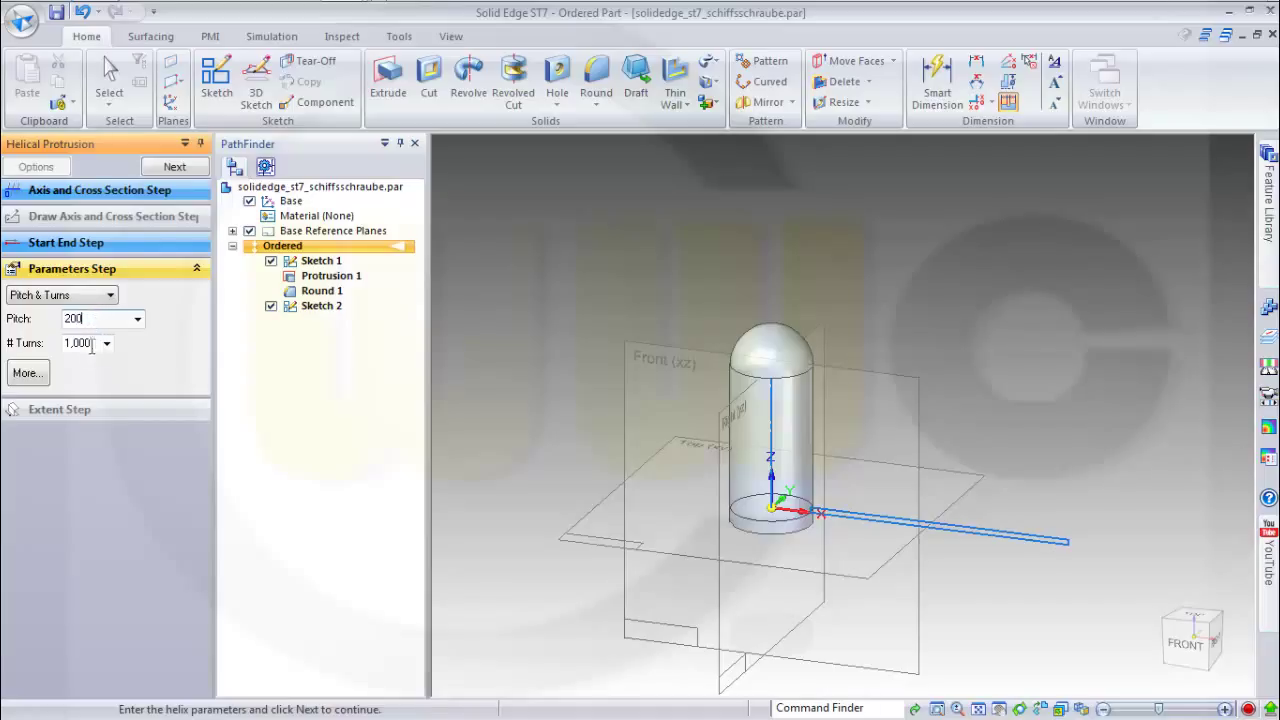
click(95, 343)
text(0.25)
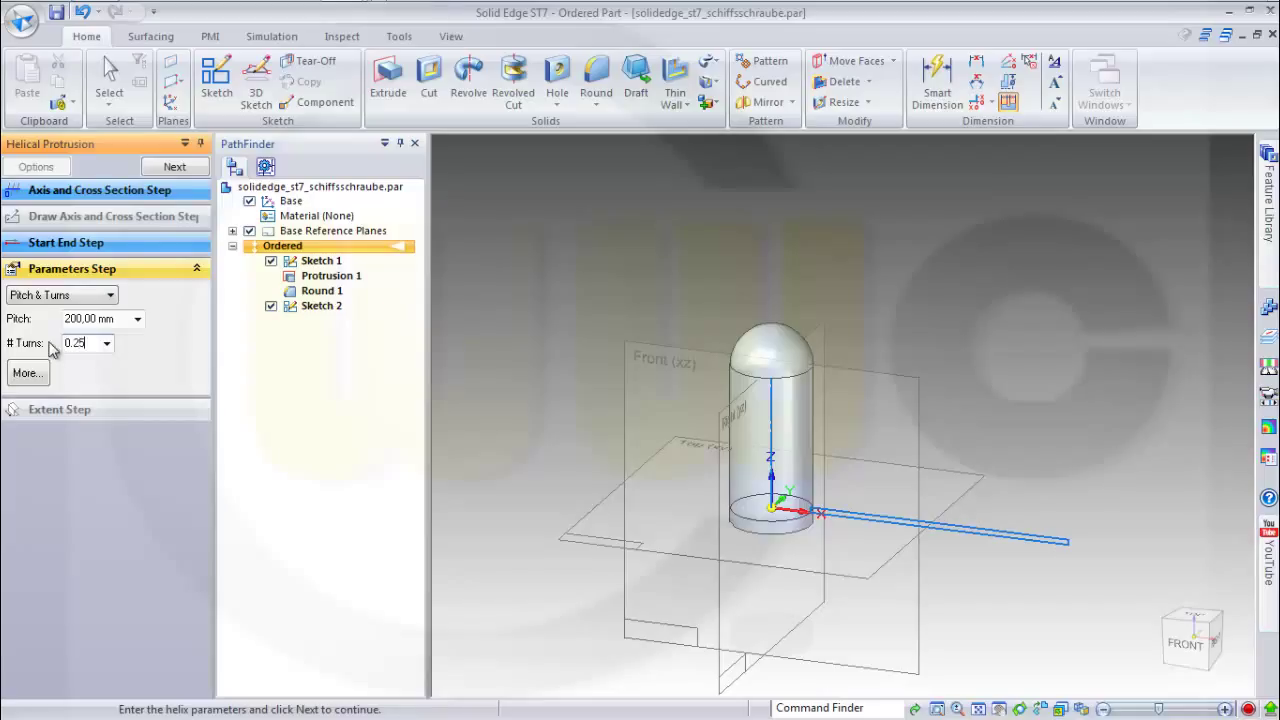
key(Return)
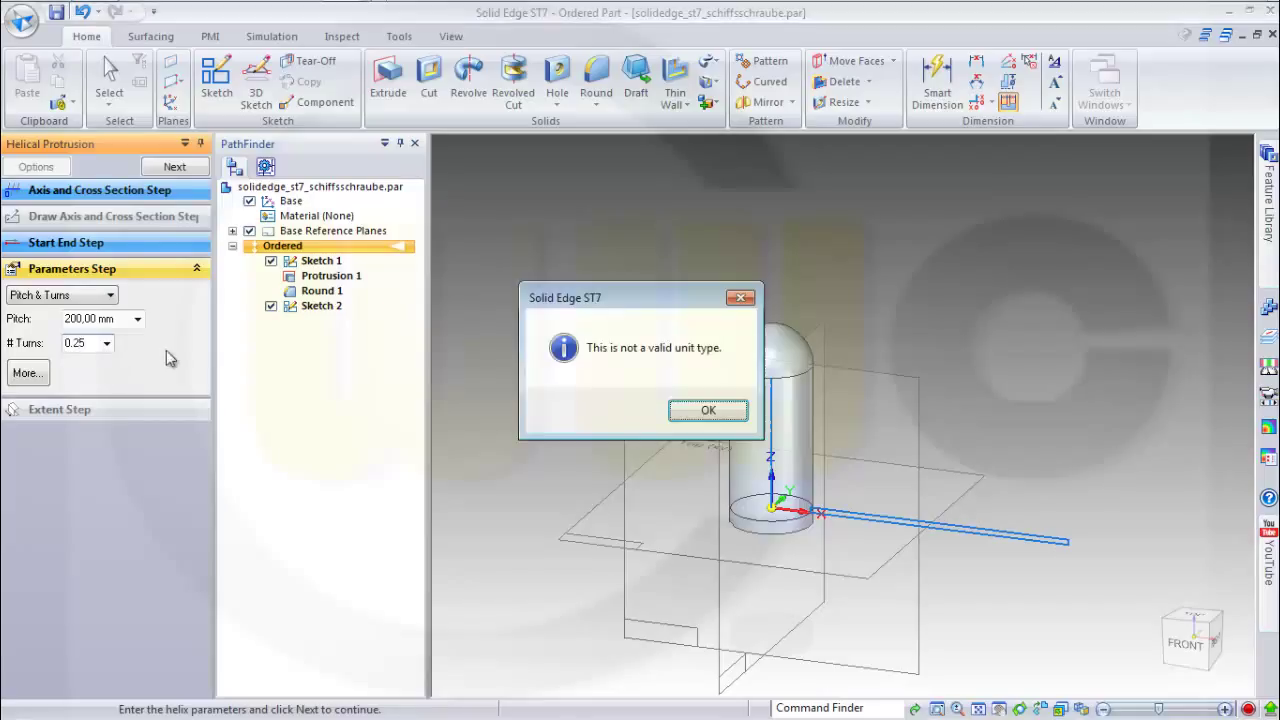
click(718, 413)
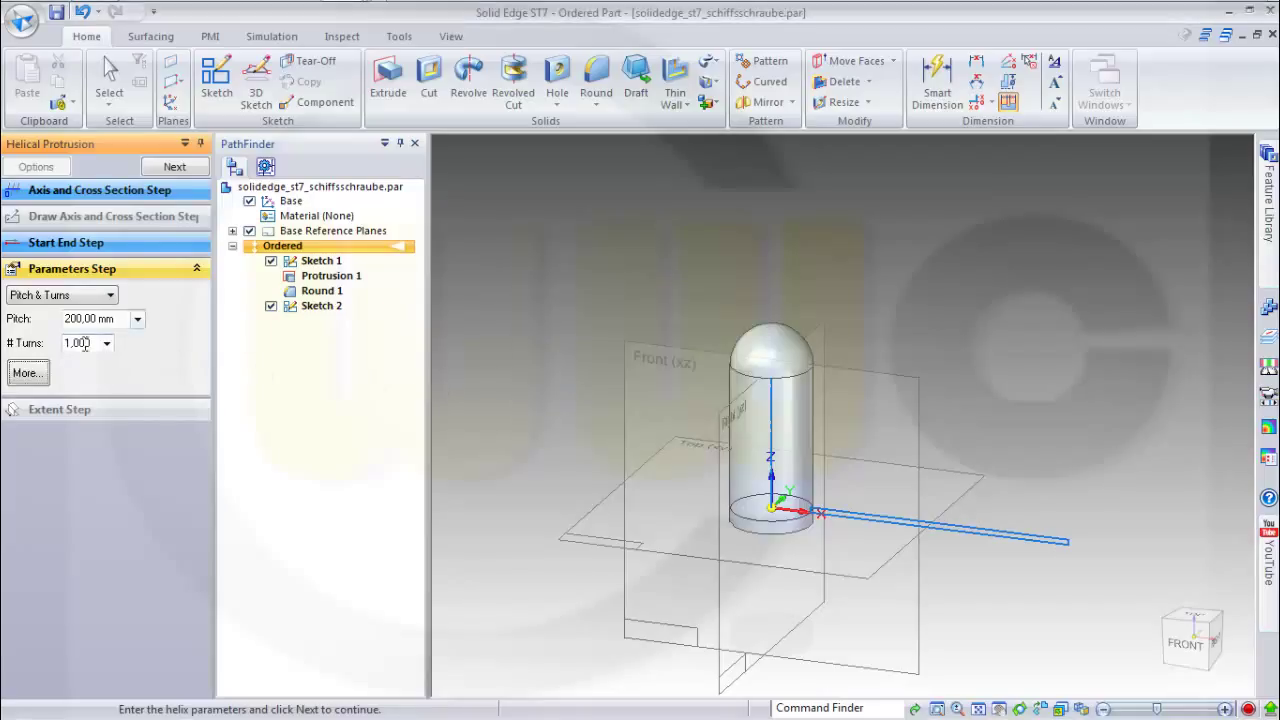
click(84, 342)
key(Return)
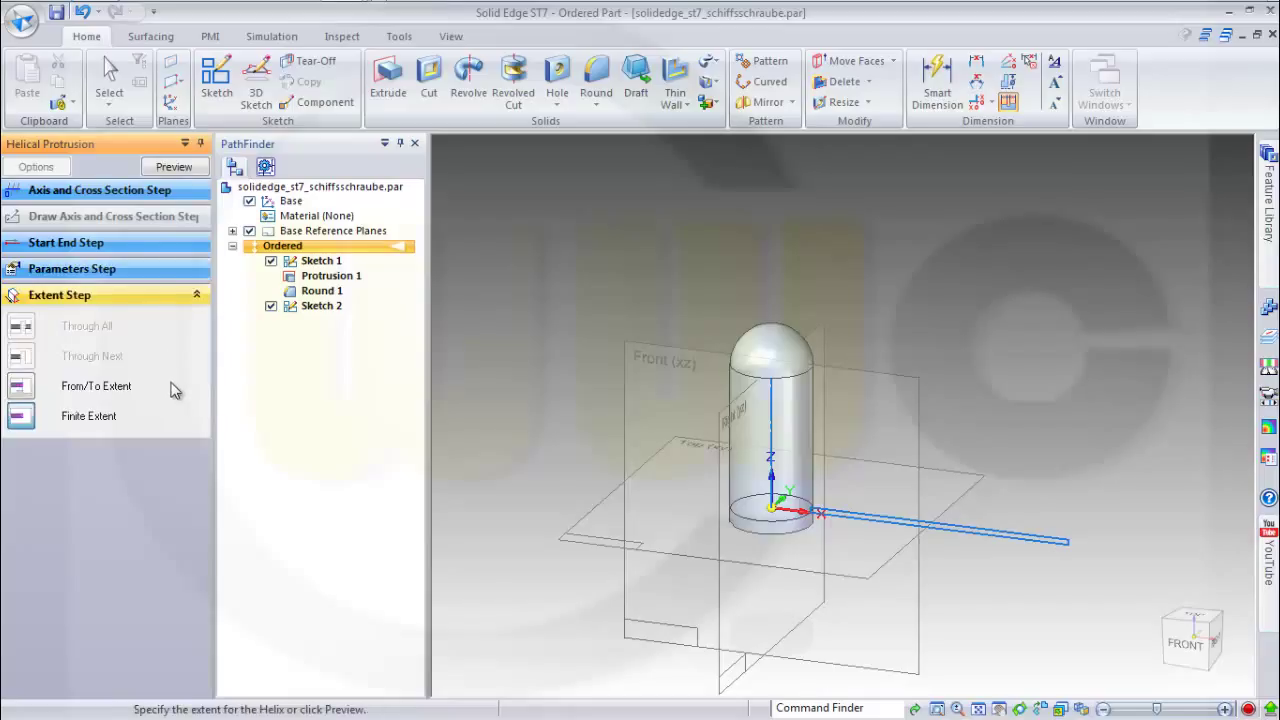
click(174, 167)
click(174, 167)
Apply a 20 mm round to the blade's curved outer tip edge
middle_drag(820, 345, 830, 325)
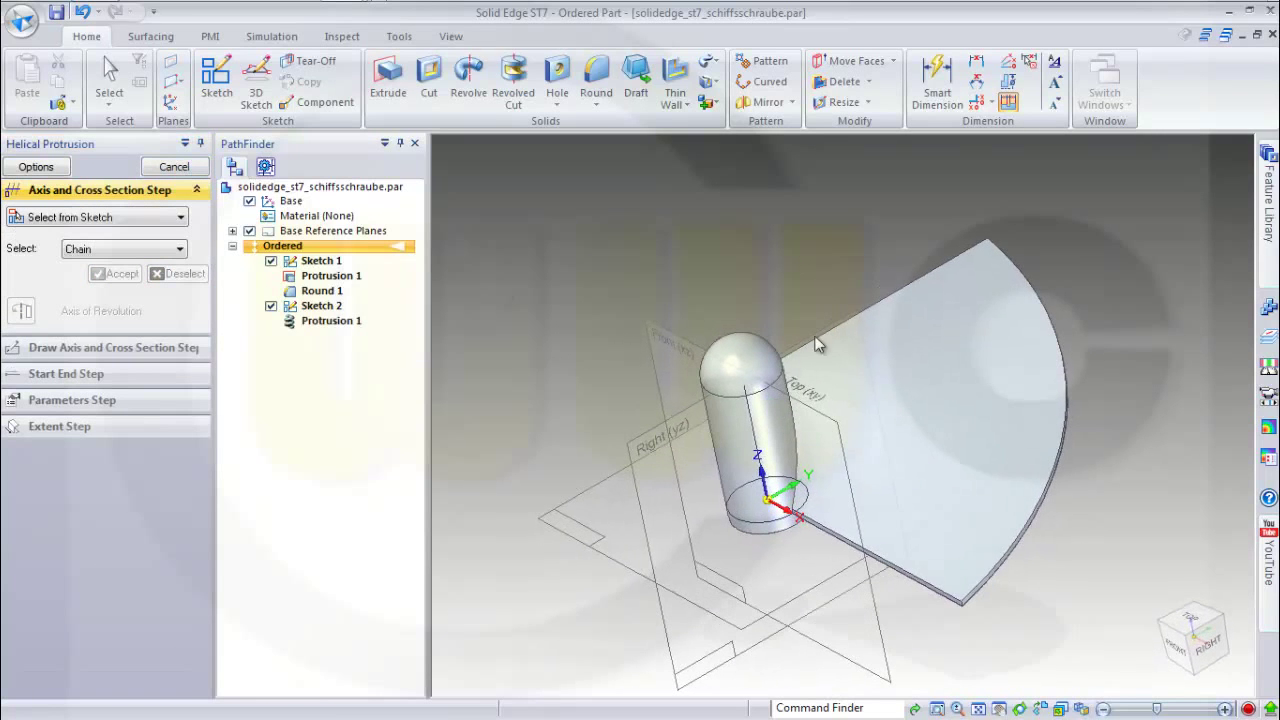
click(596, 80)
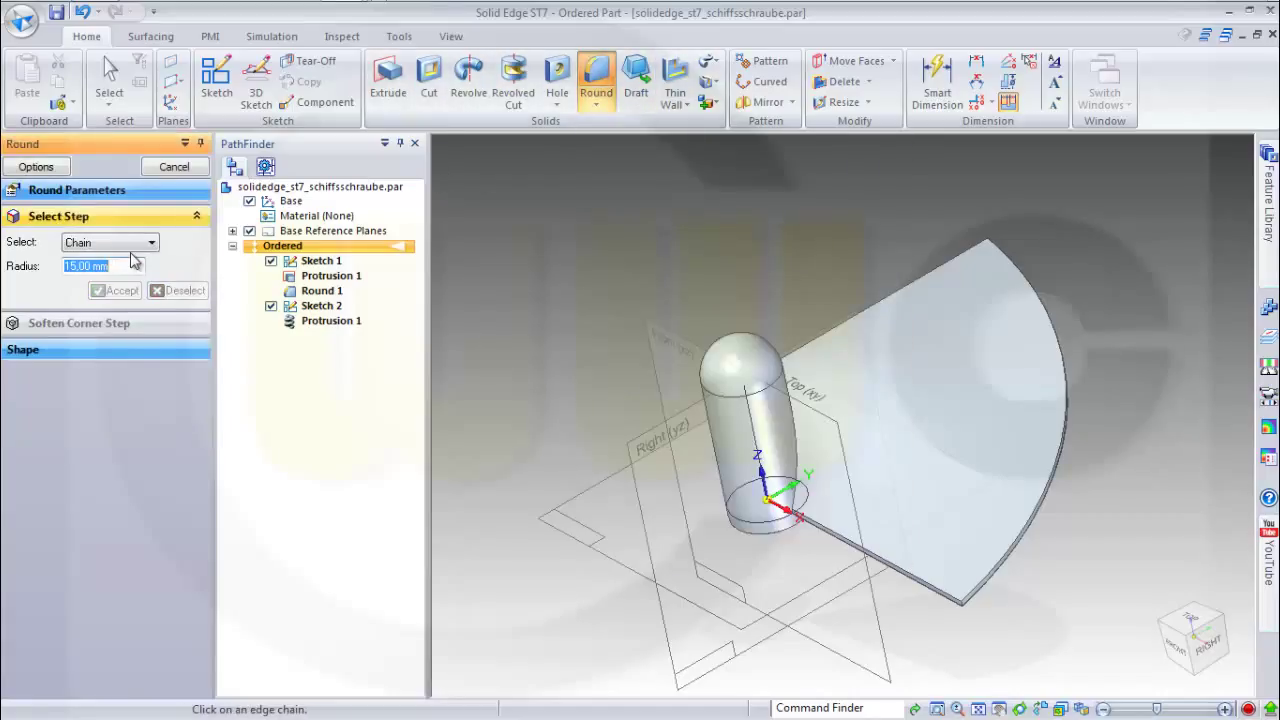
text(20)
scroll(976, 616, up, 2)
scroll(971, 618, up, 2)
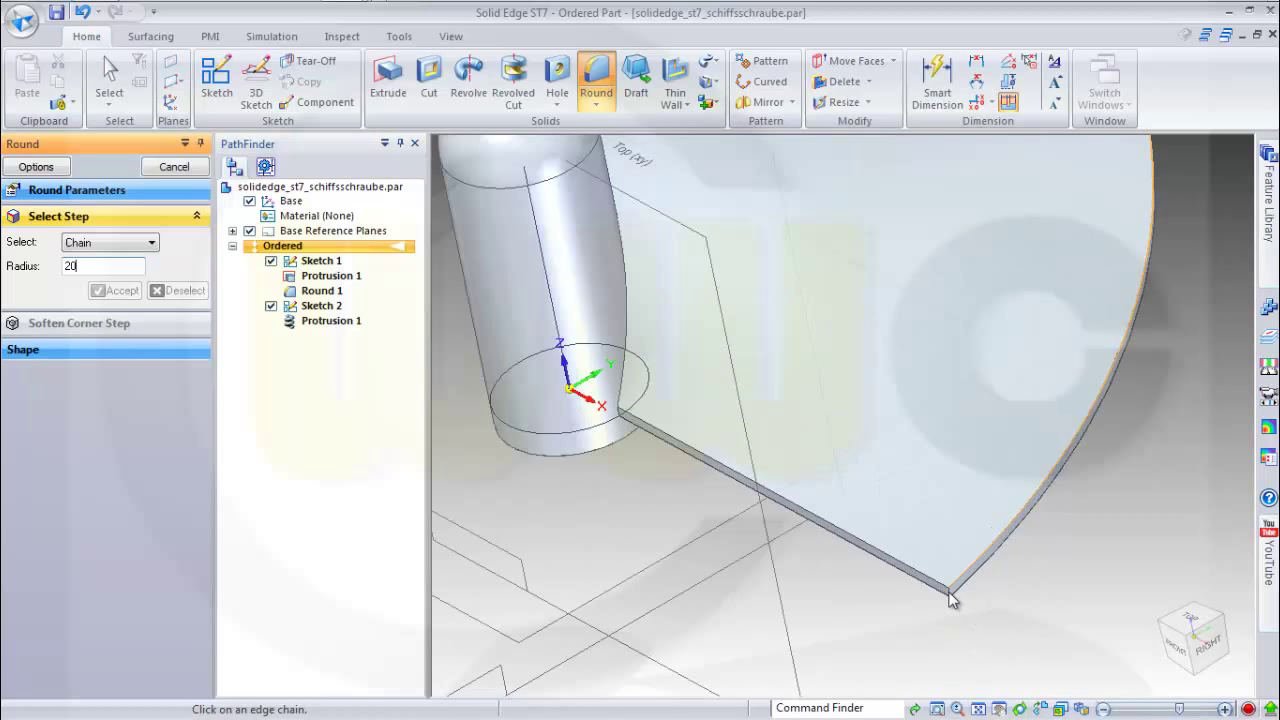
click(951, 600)
mouse_move(1074, 567)
middle_down()
mouse_move(1029, 588)
mouse_move(1051, 354)
mouse_move(990, 455)
middle_up()
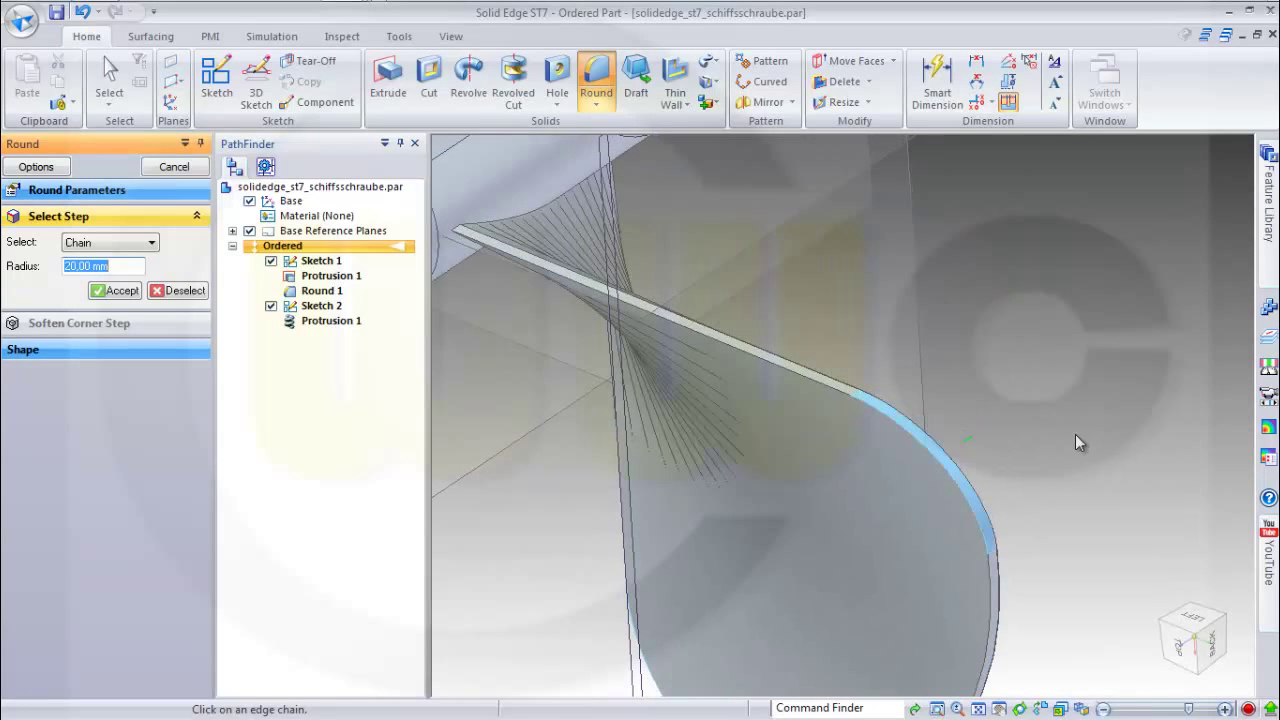
click(115, 290)
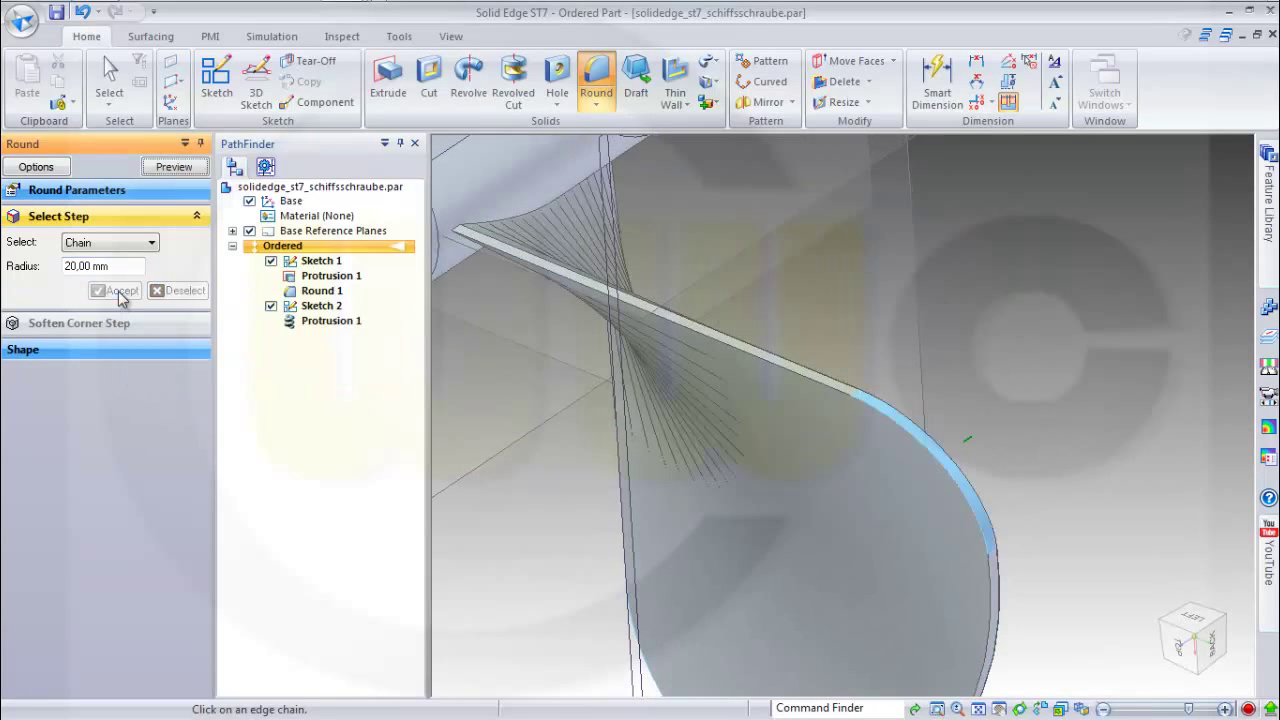
click(174, 166)
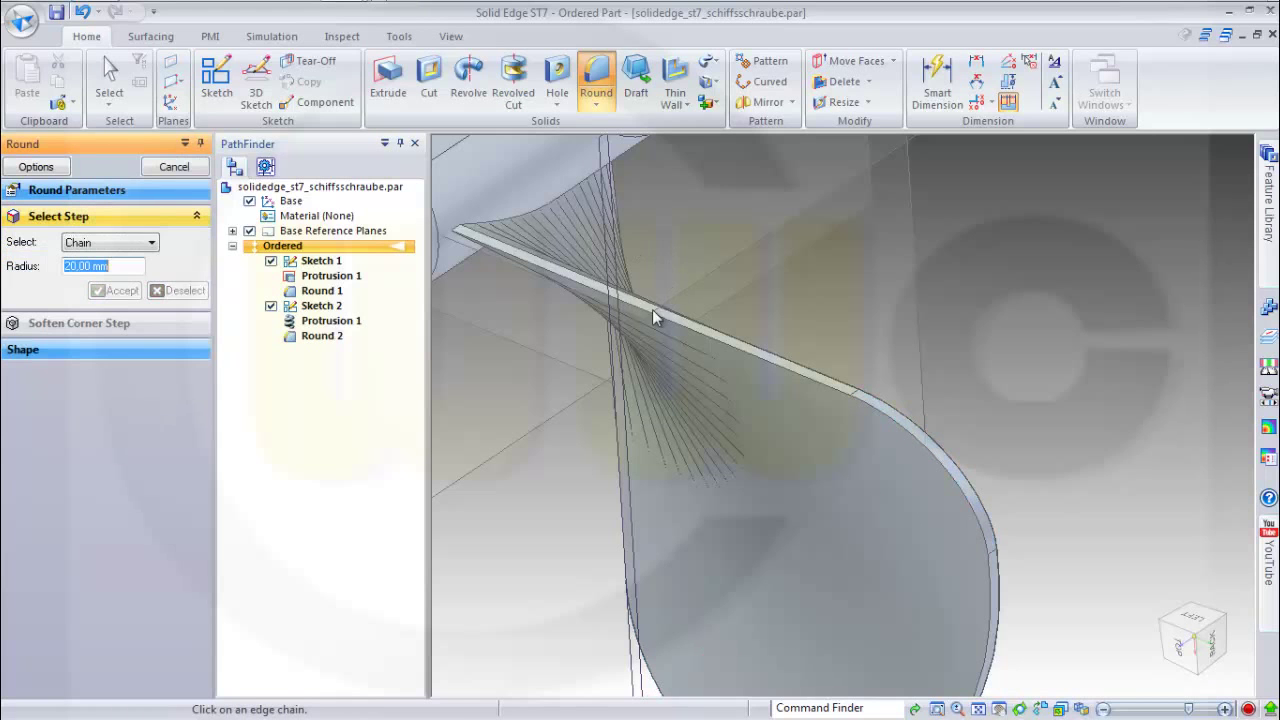
mouse_move(650, 312)
middle_down()
mouse_move(537, 326)
mouse_move(642, 172)
mouse_move(674, 195)
middle_up()
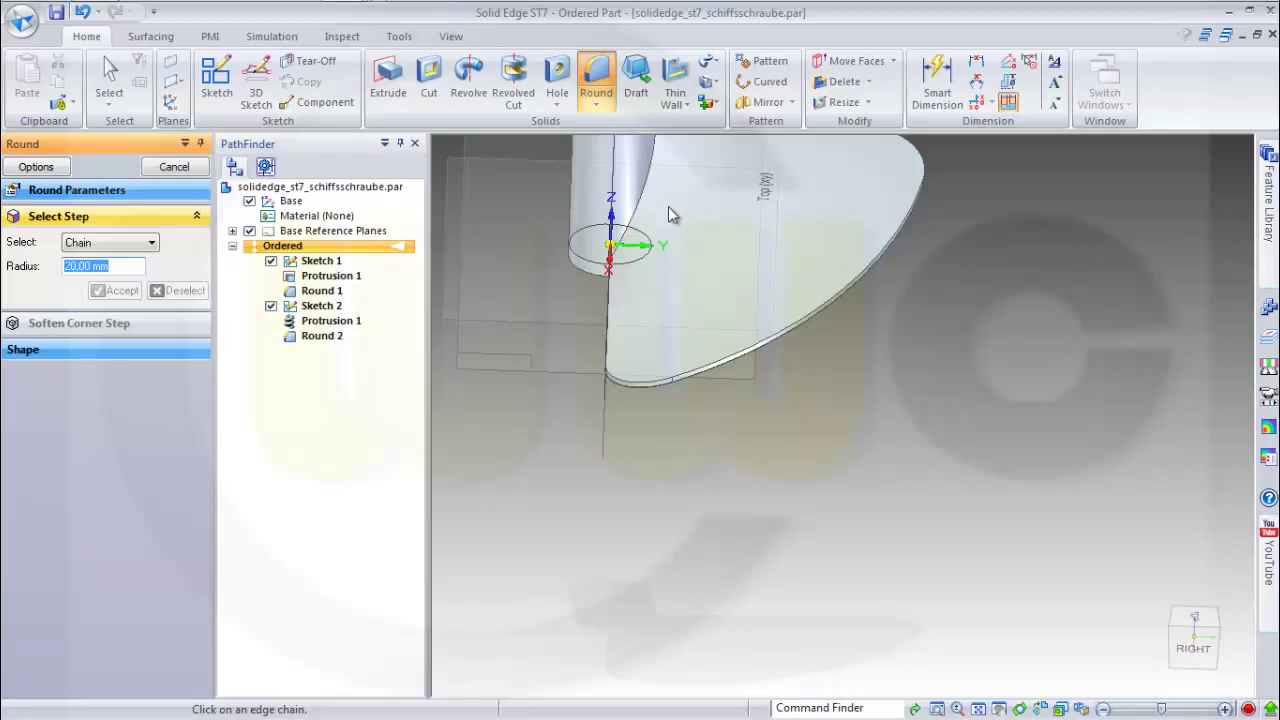
scroll(671, 223, down, 3)
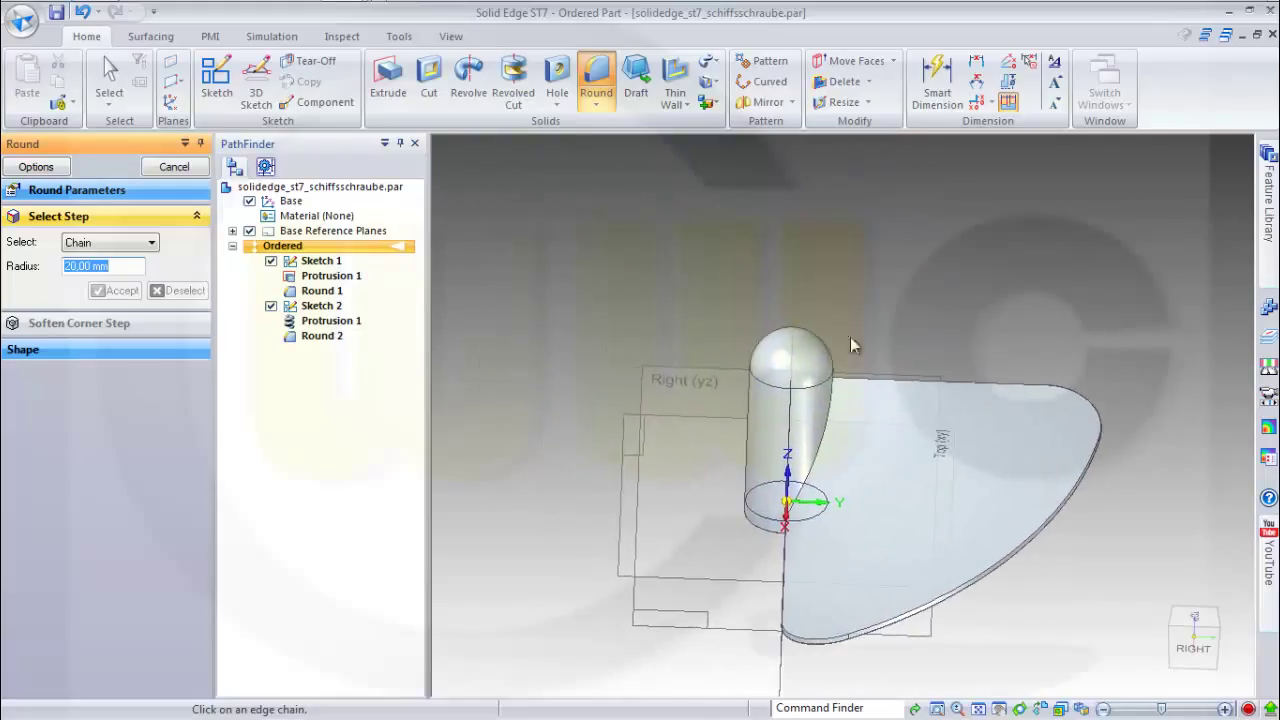
Round the edge where the blade meets the hub with a 1 mm radius
click(595, 80)
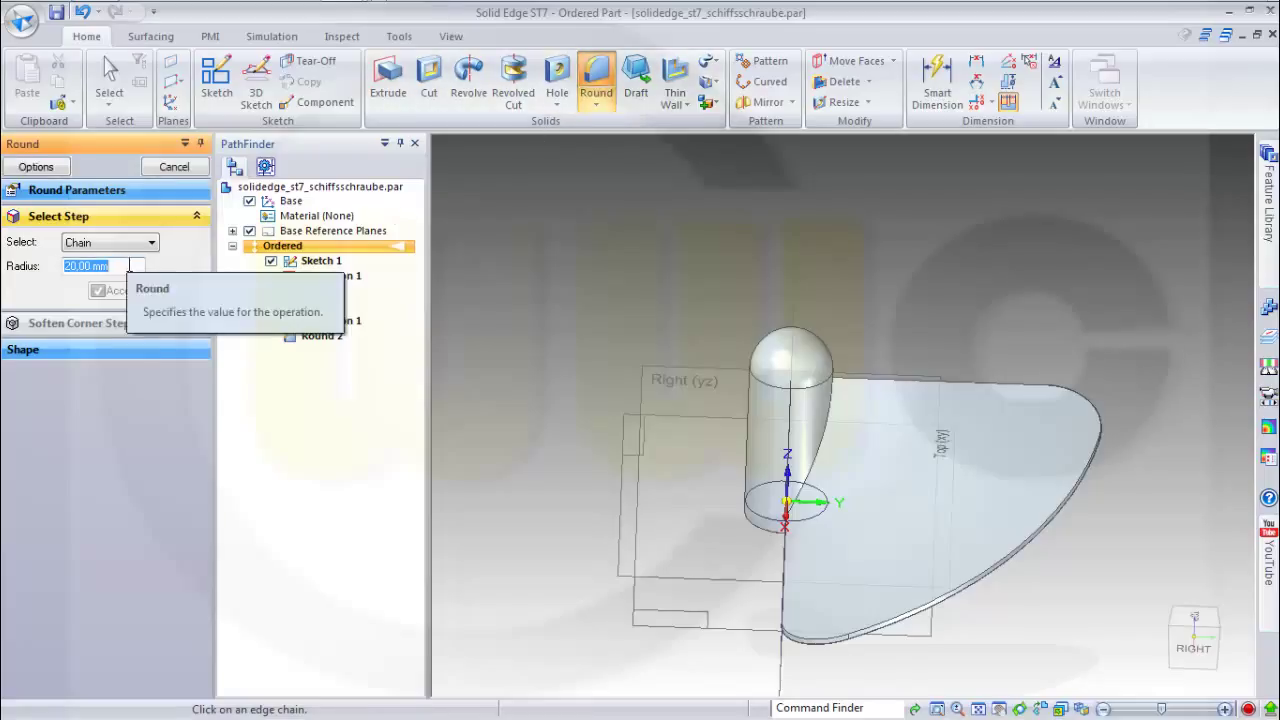
text(2)
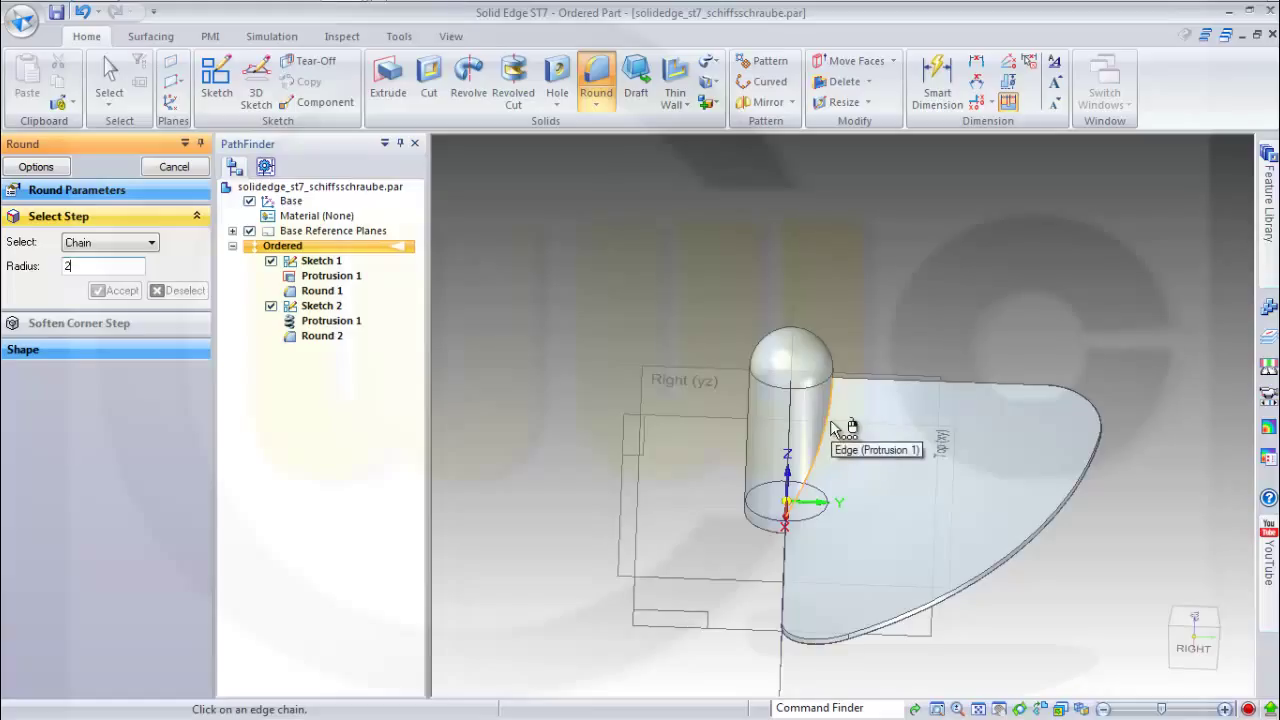
mouse_move(859, 343)
middle_down()
mouse_move(842, 316)
mouse_move(838, 424)
middle_up()
click(831, 425)
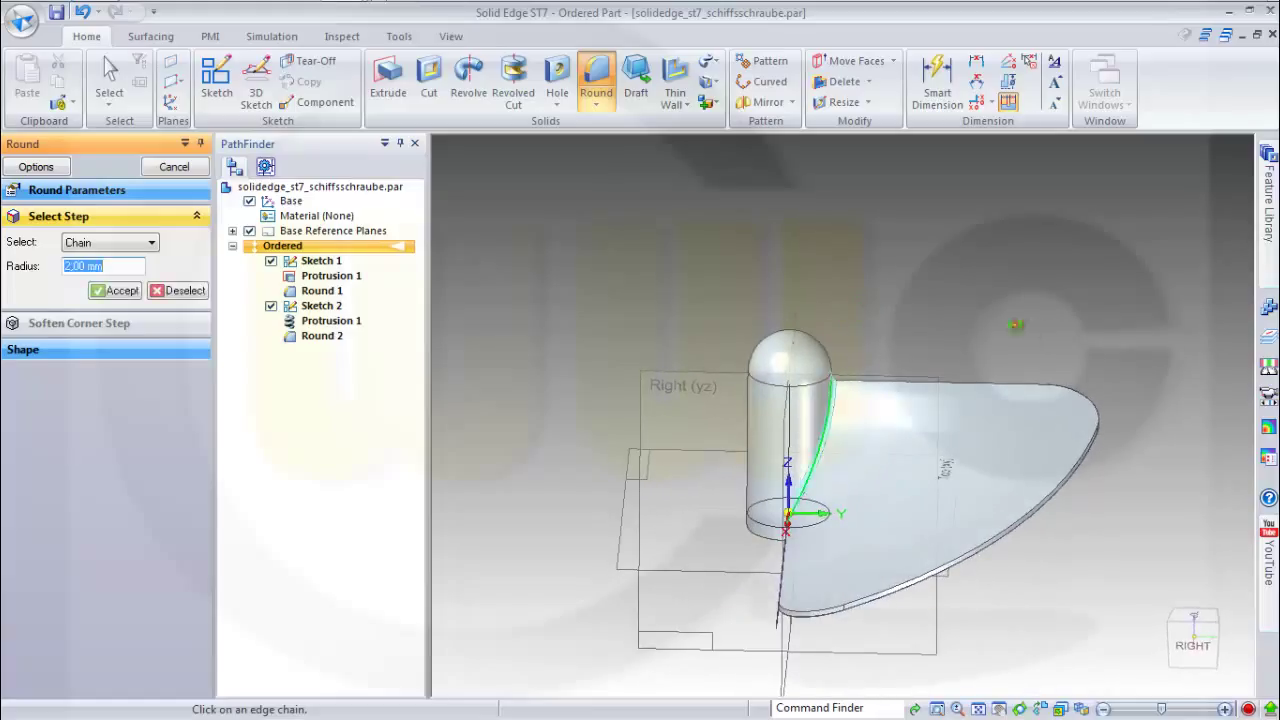
mouse_move(1000, 322)
middle_down()
mouse_move(742, 430)
mouse_move(755, 447)
middle_up()
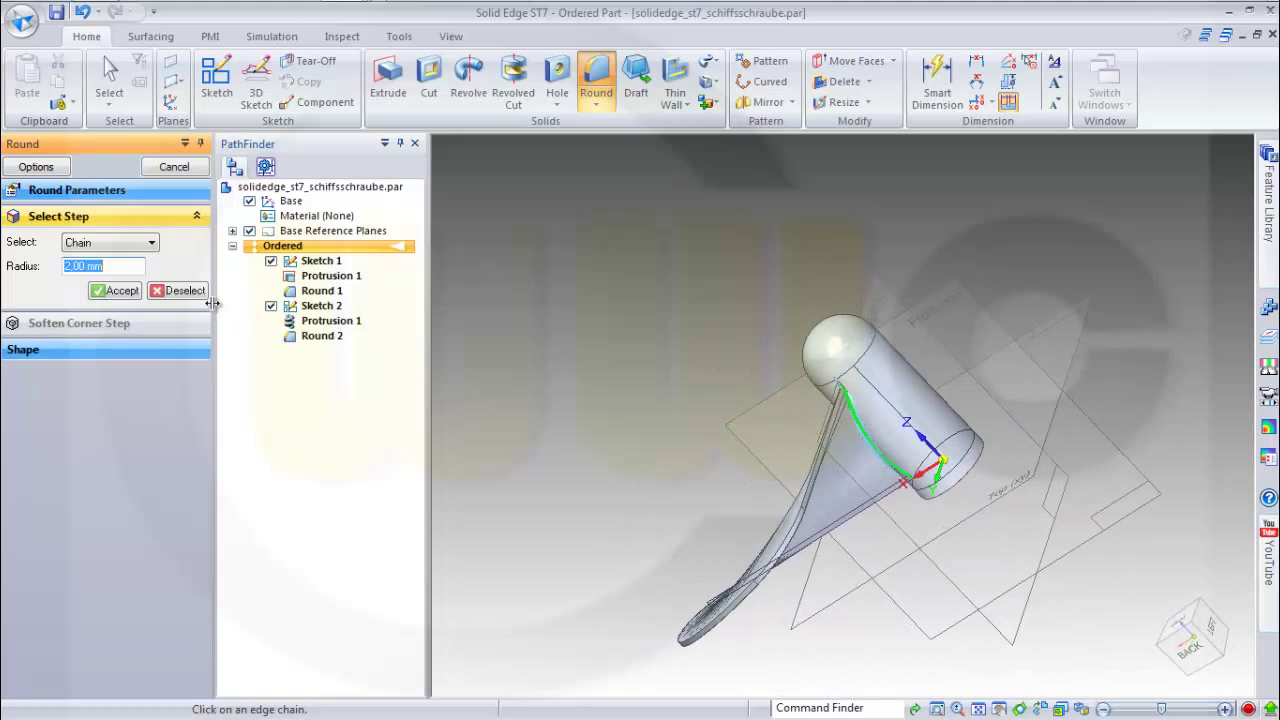
text(1)
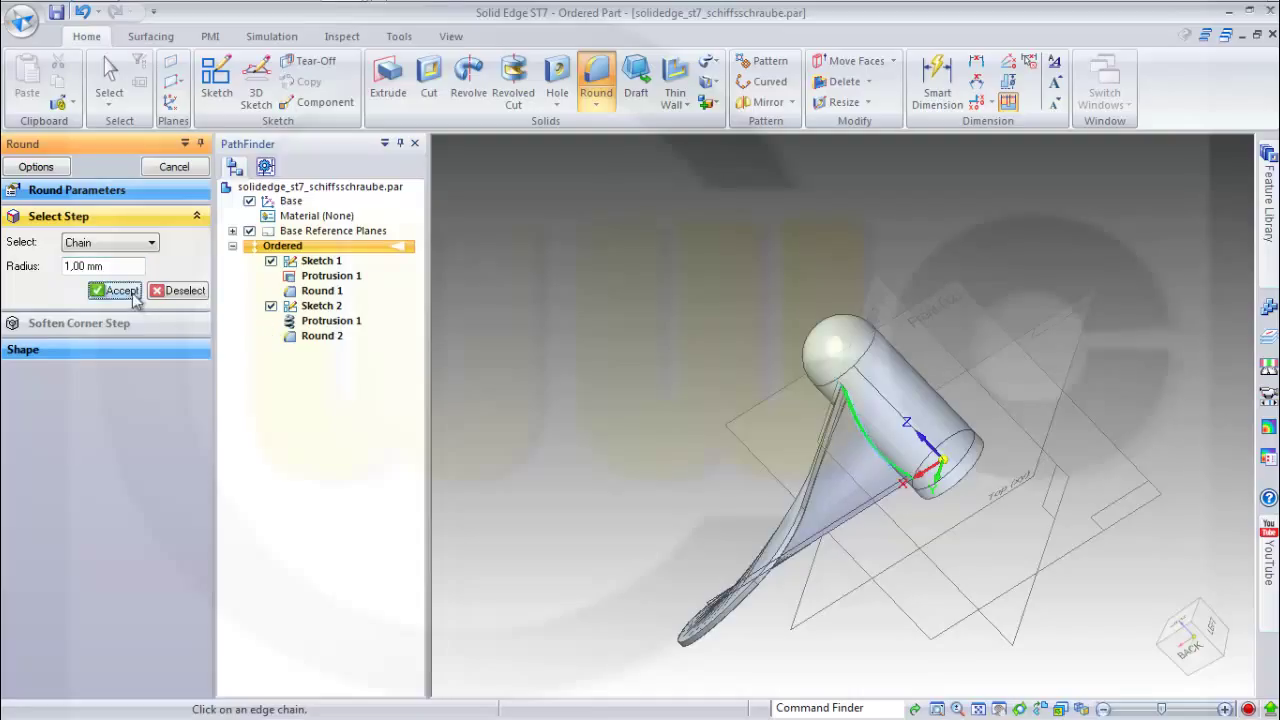
click(130, 292)
key(ctrl+i)
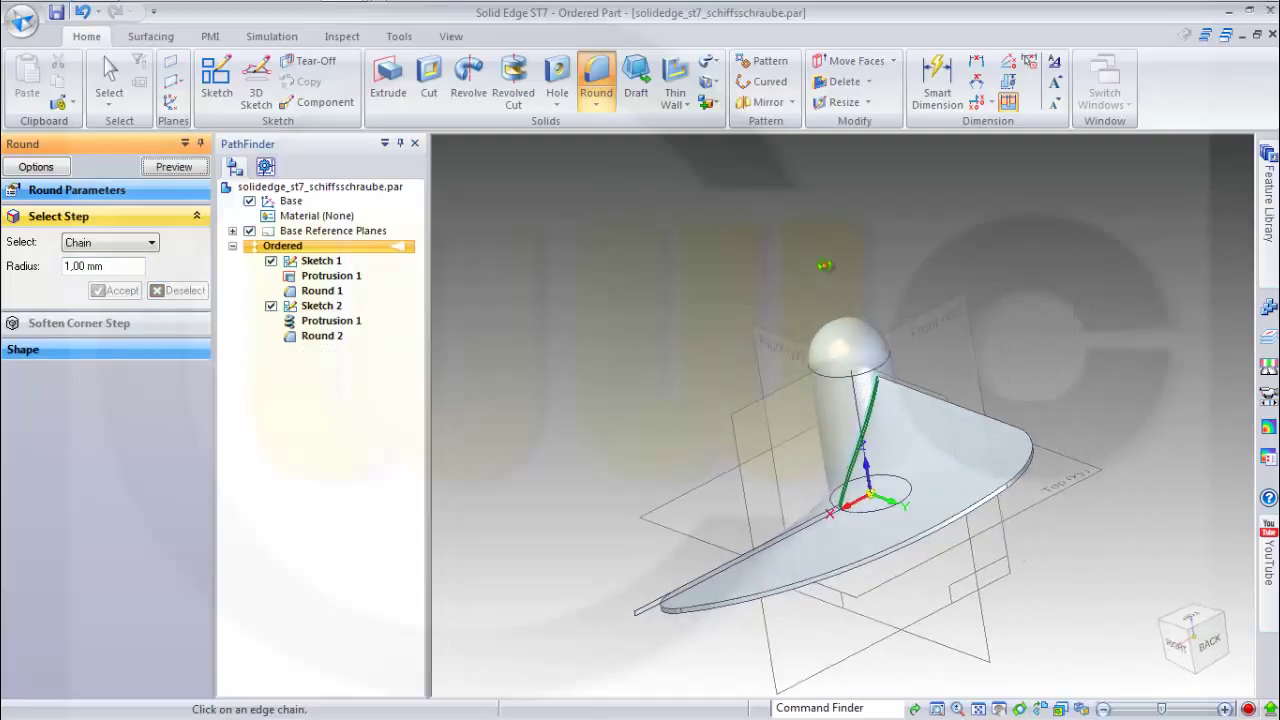
click(172, 167)
click(172, 167)
mouse_move(700, 250)
middle_down()
mouse_move(758, 242)
mouse_move(725, 245)
middle_up()
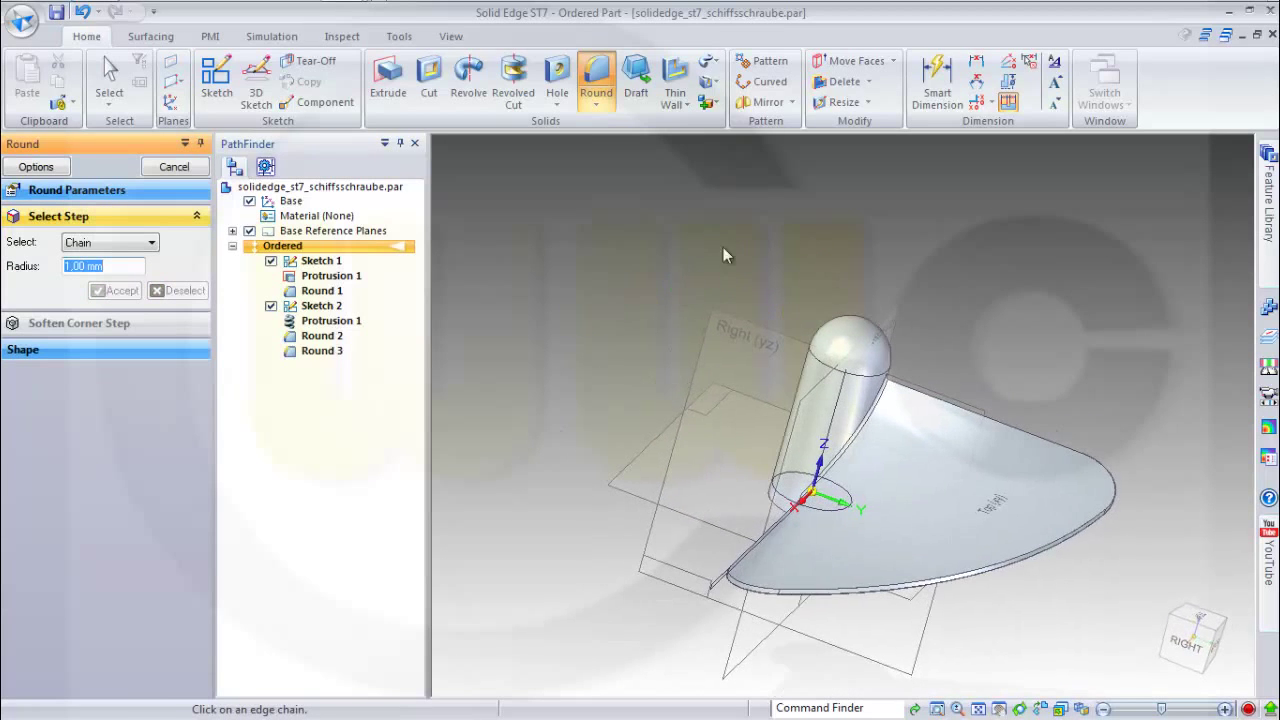
mouse_move(828, 264)
middle_down()
mouse_move(969, 308)
mouse_move(937, 391)
mouse_move(651, 300)
mouse_move(808, 336)
mouse_move(673, 300)
middle_up()
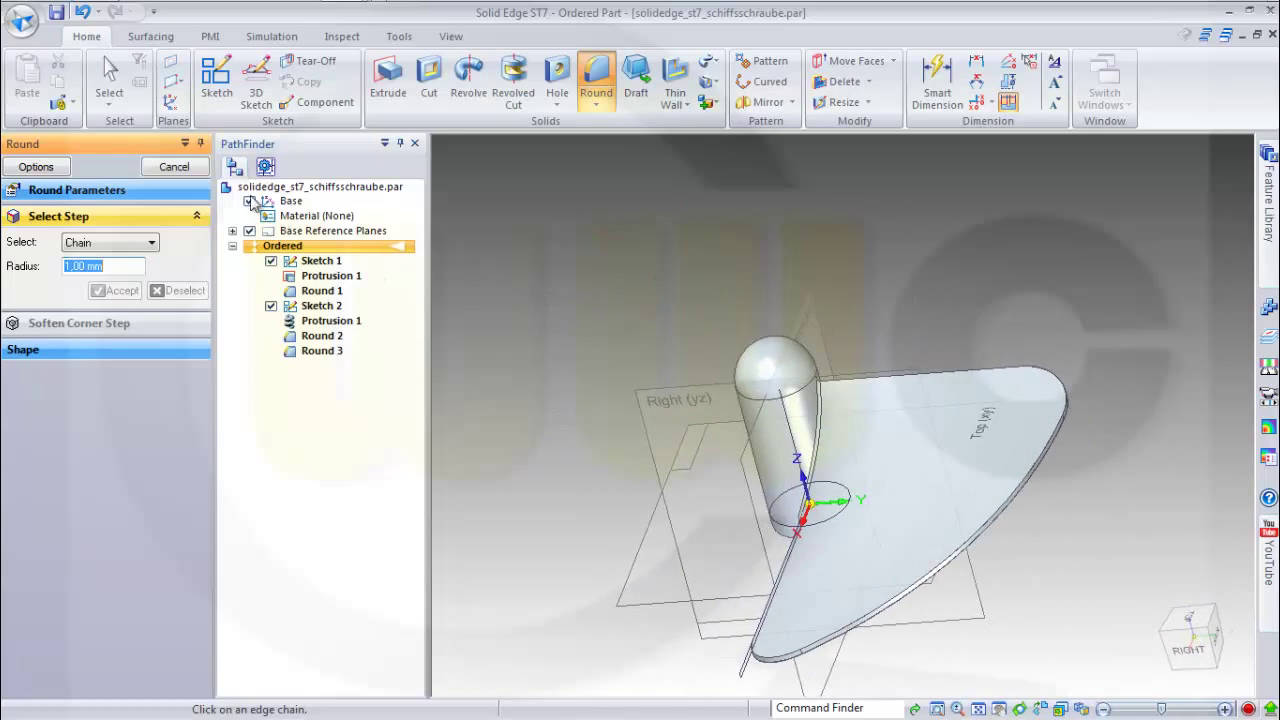
Start a Pattern set to Body and pick the blade body to repeat
click(174, 166)
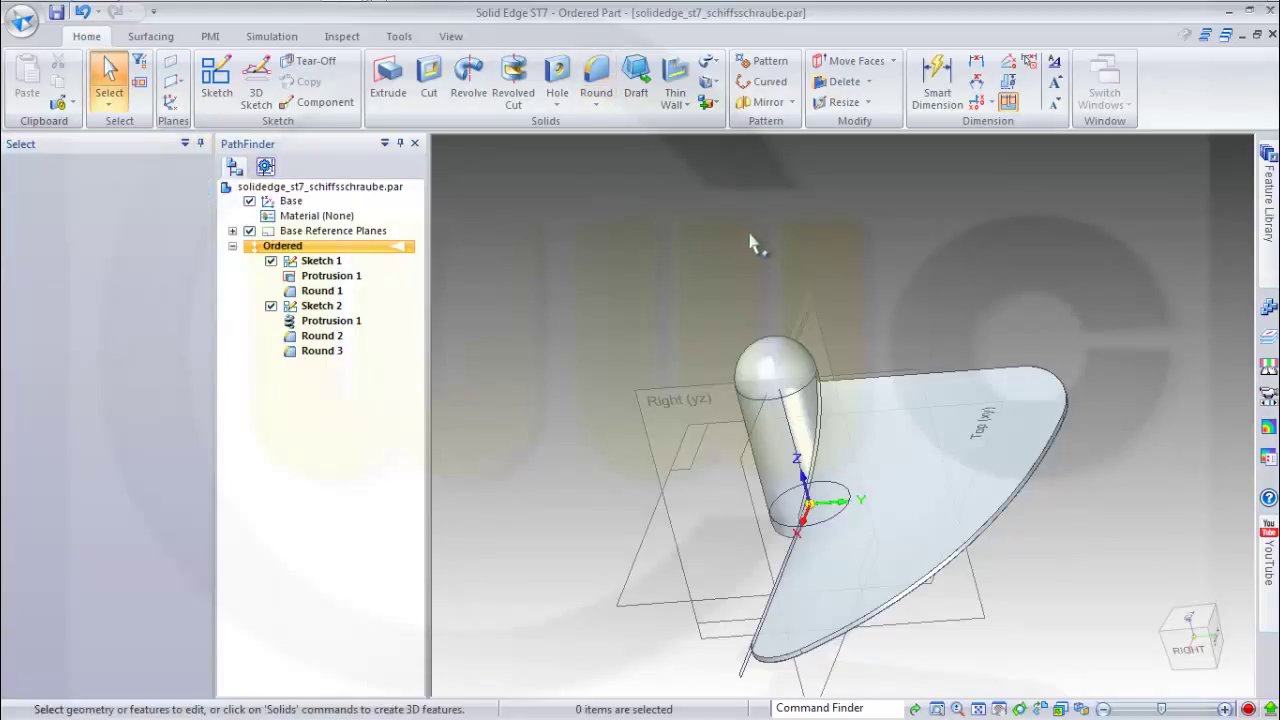
click(762, 64)
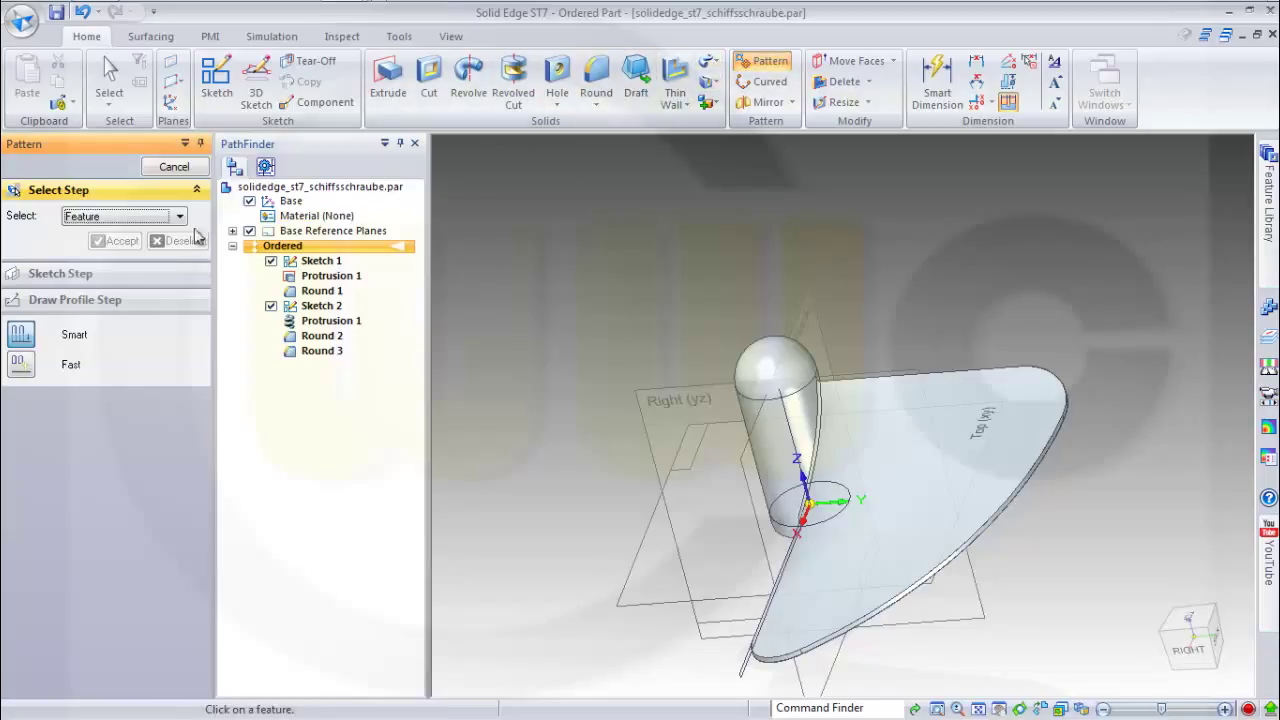
click(181, 217)
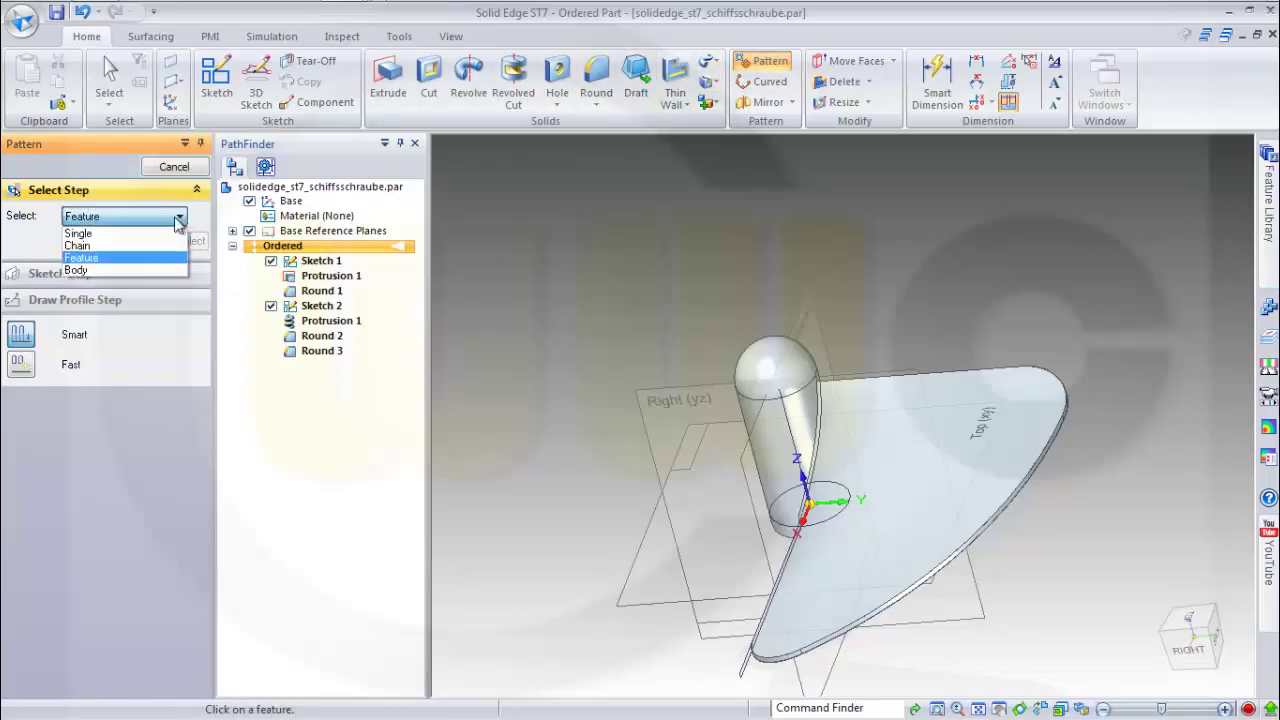
click(112, 272)
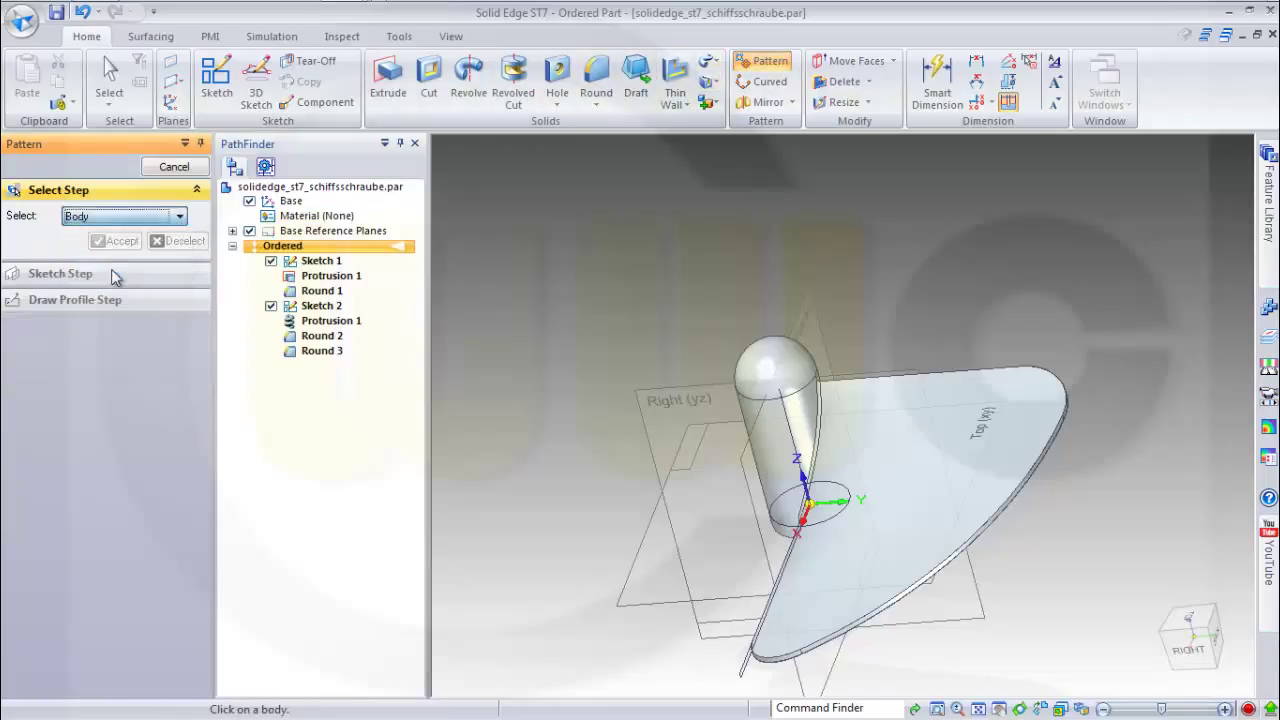
click(846, 451)
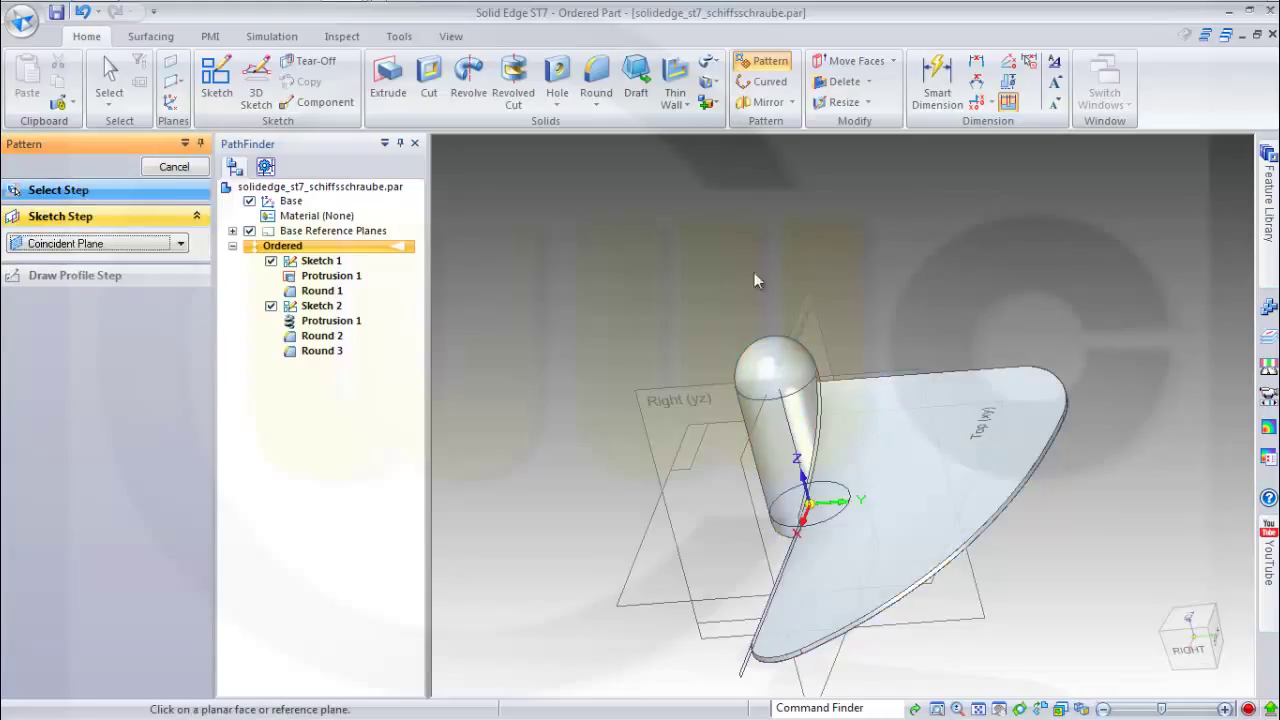
middle_drag(706, 285, 599, 327)
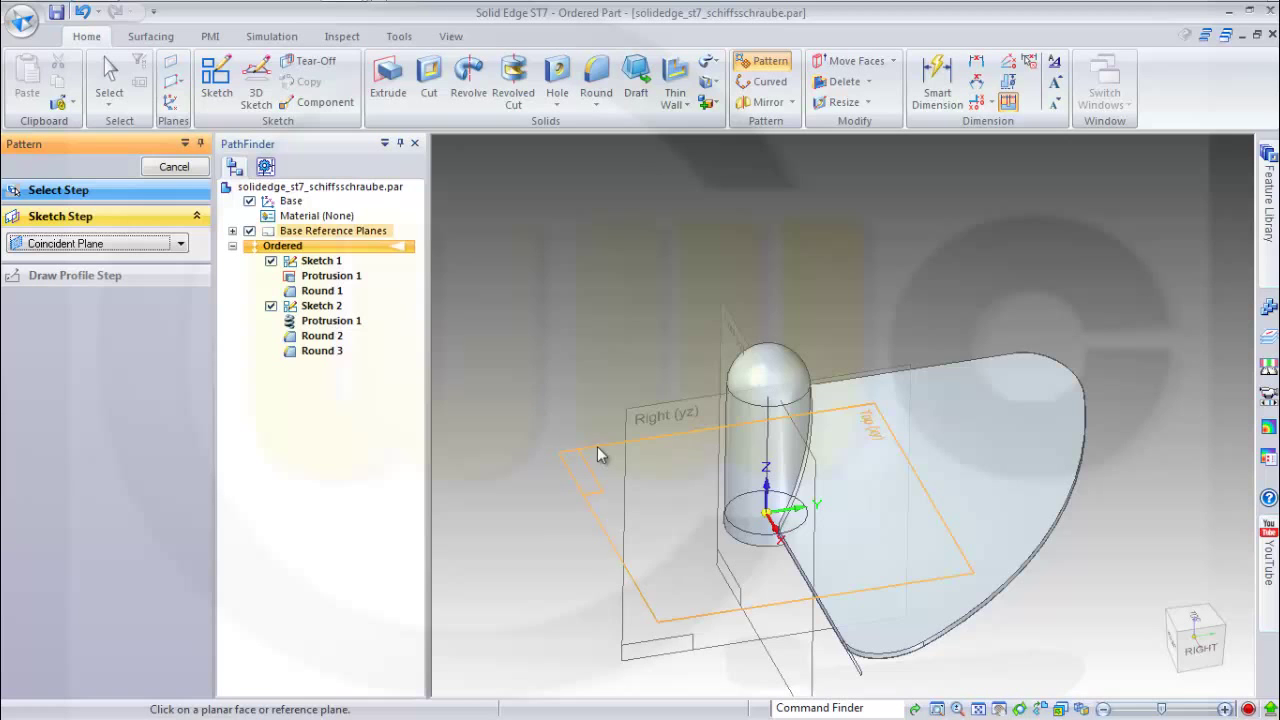
On the Top plane, sketch a full-circle pattern of 6 copies from the hub centre at 115 mm radius
click(597, 446)
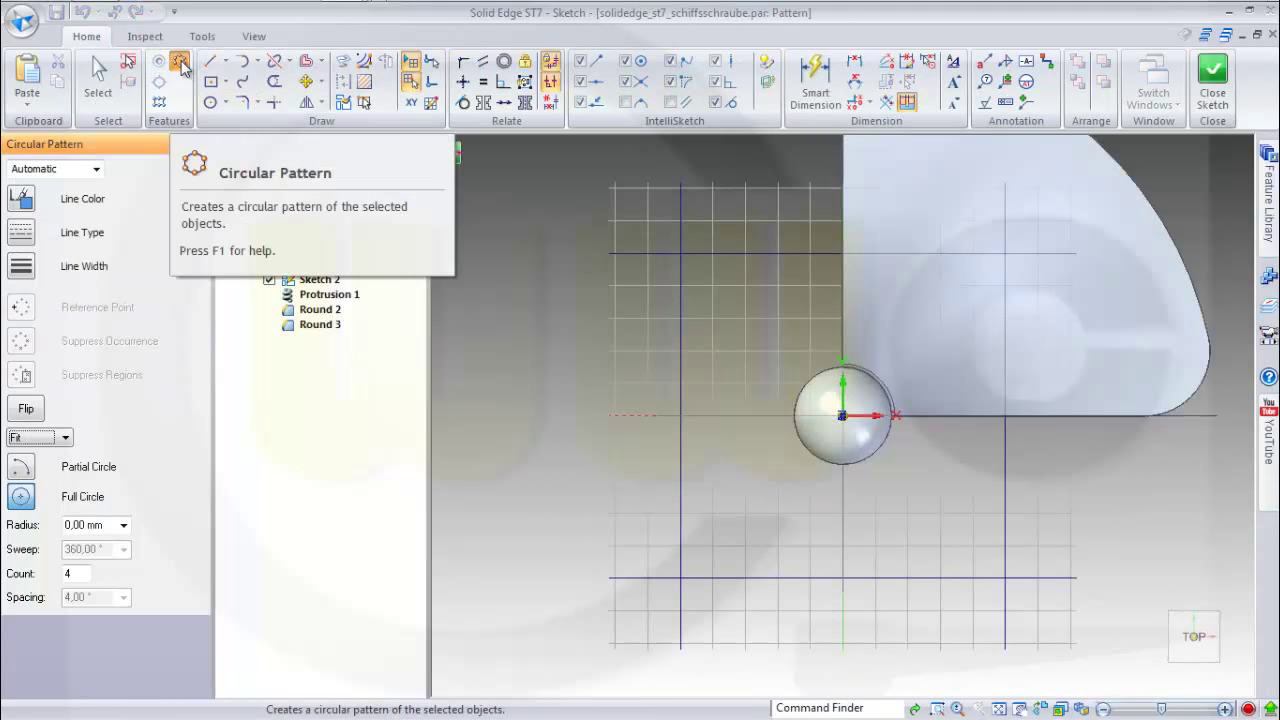
click(842, 415)
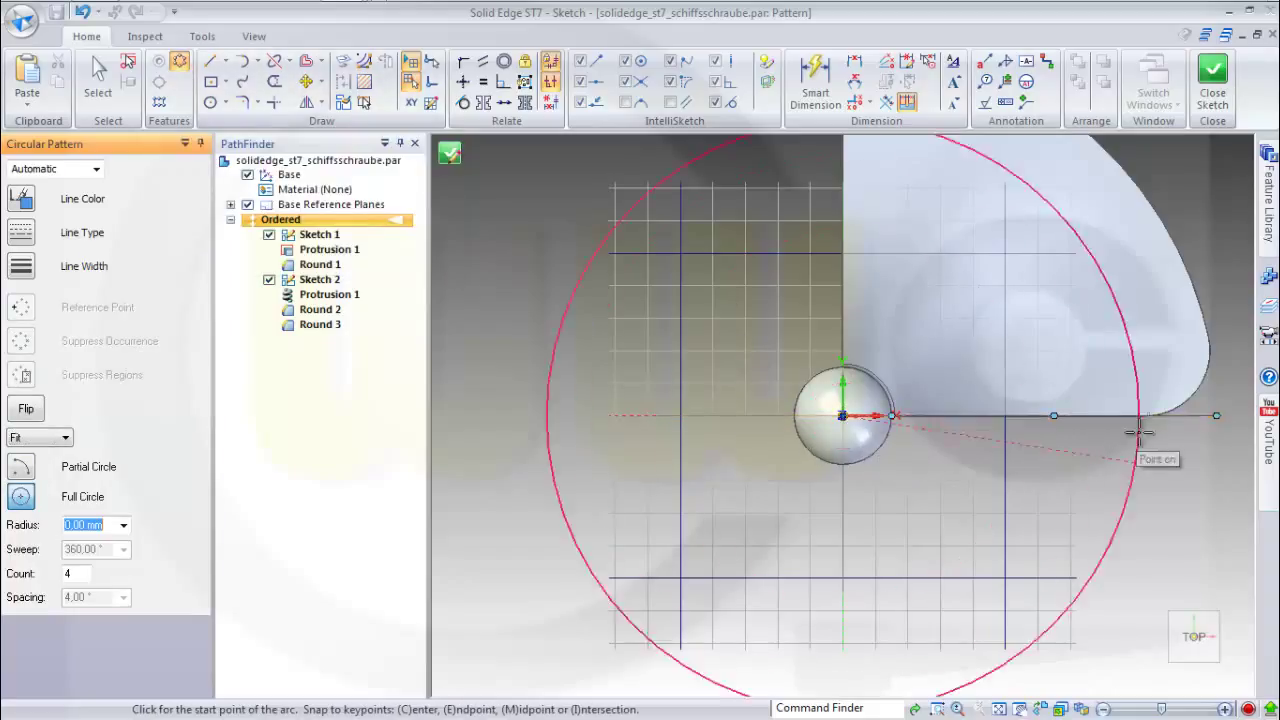
click(1216, 415)
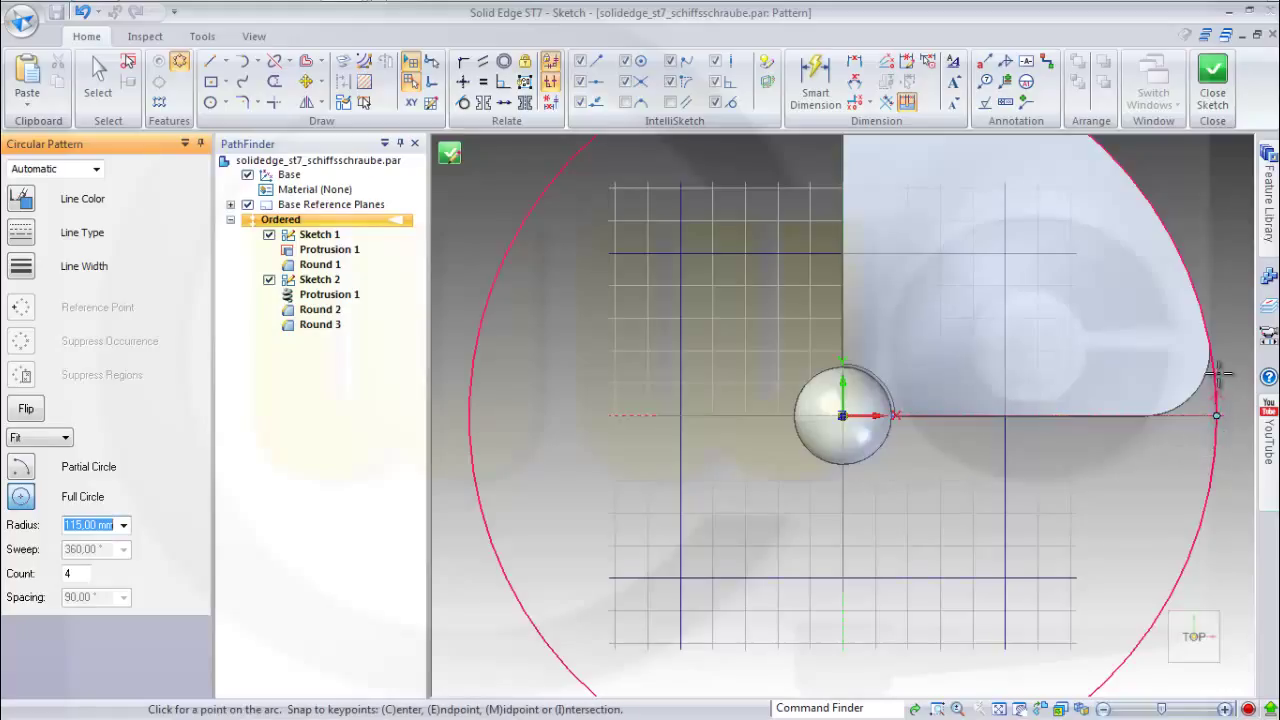
click(1222, 331)
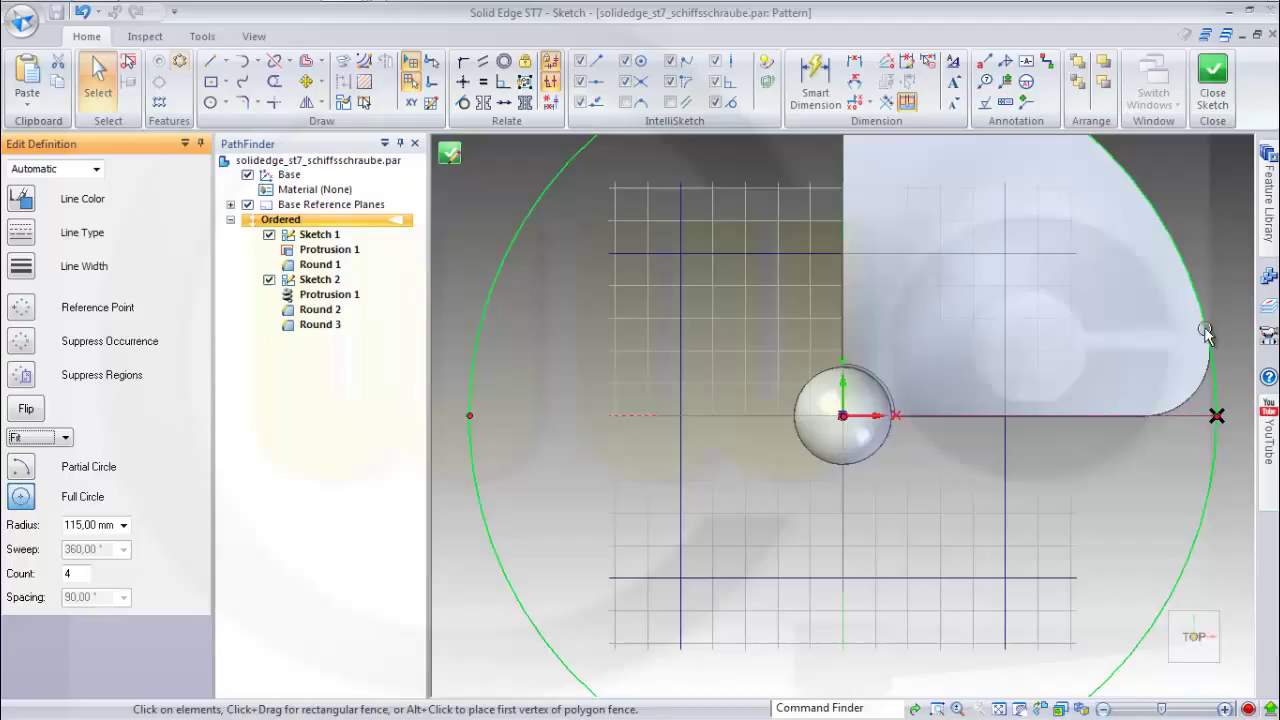
click(68, 573)
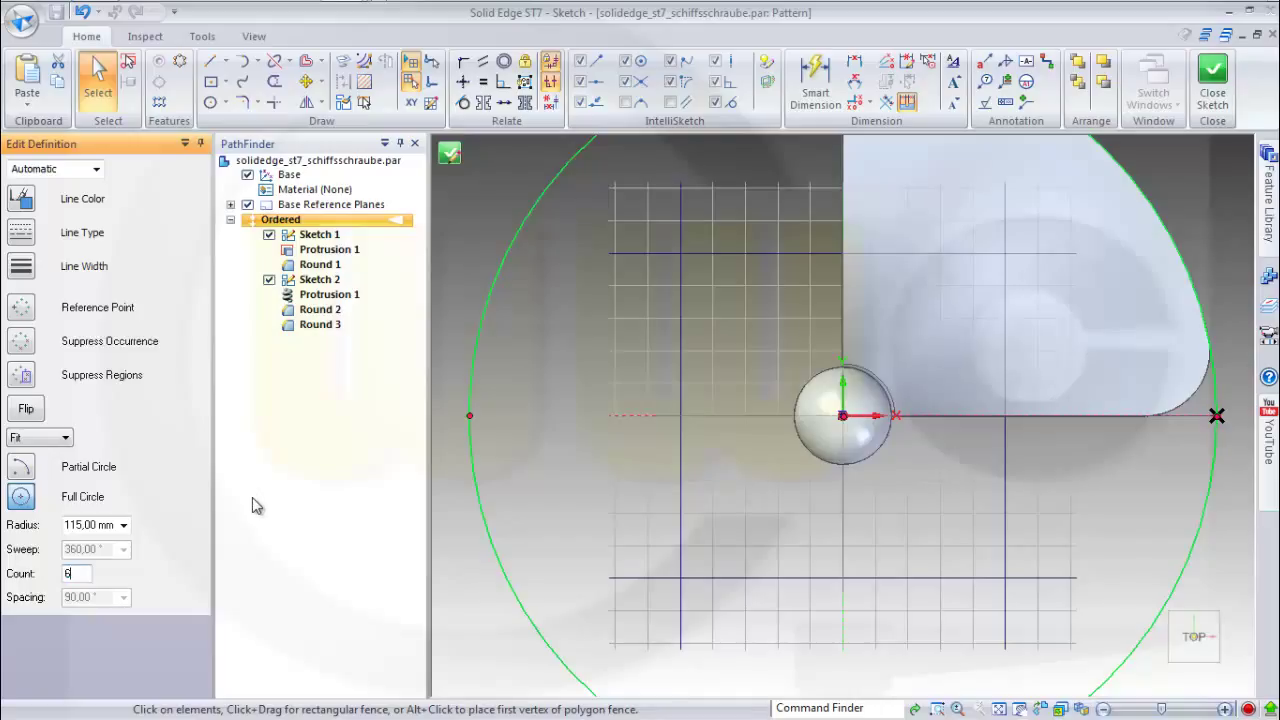
key(Tab)
Close the pattern sketch, finish Pattern Body 1, and orbit to inspect the six-bladed propeller
click(449, 155)
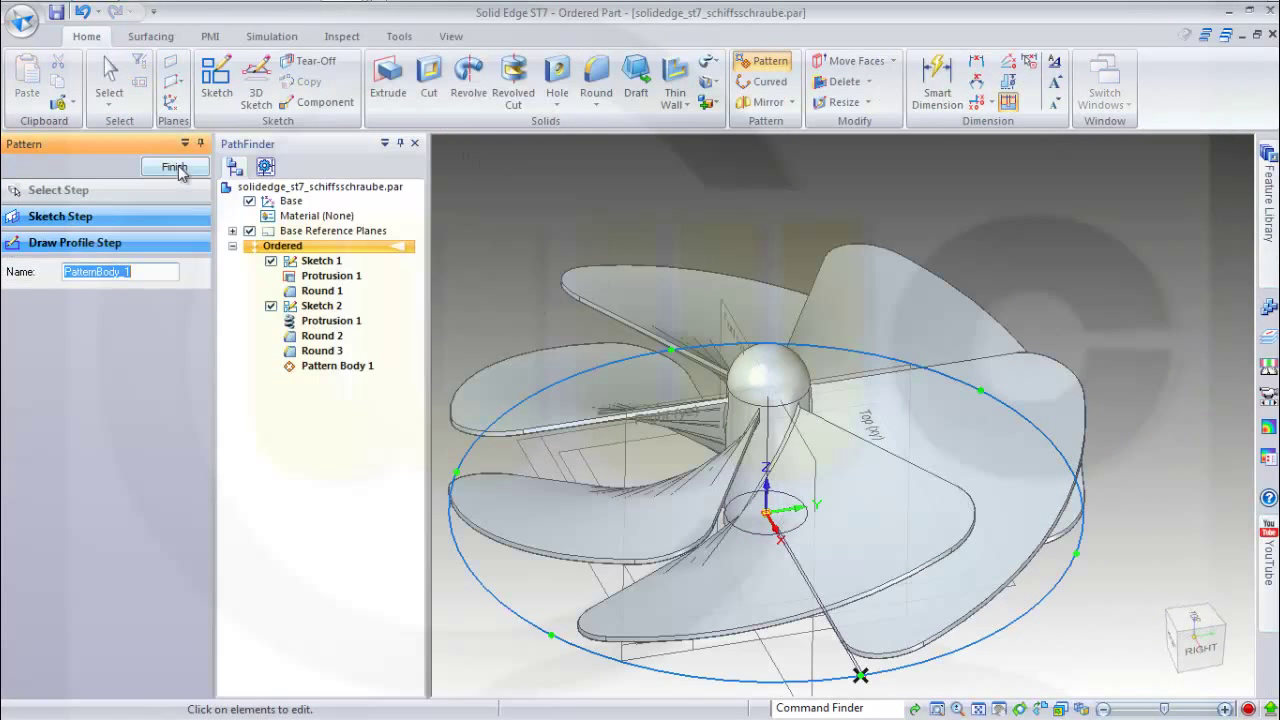
click(174, 166)
mouse_move(528, 300)
middle_down()
mouse_move(650, 291)
mouse_move(679, 419)
mouse_move(866, 314)
middle_up()
middle_drag(1090, 340, 1100, 345)
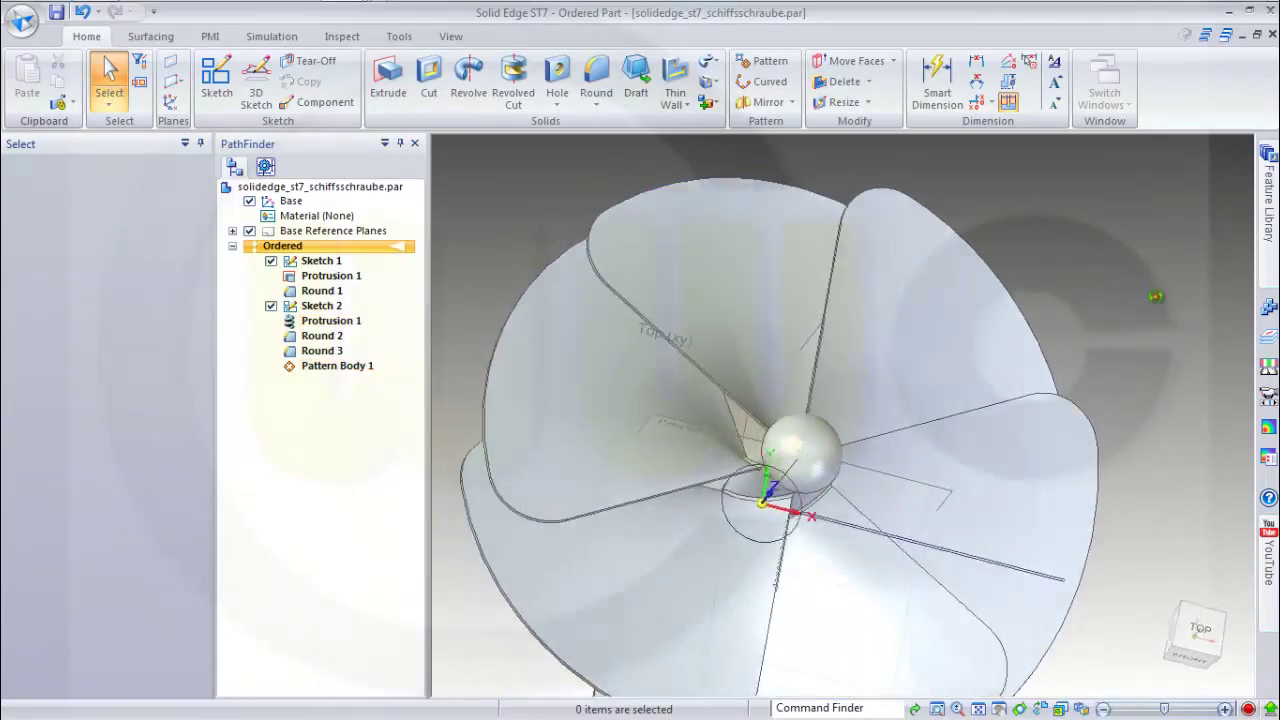